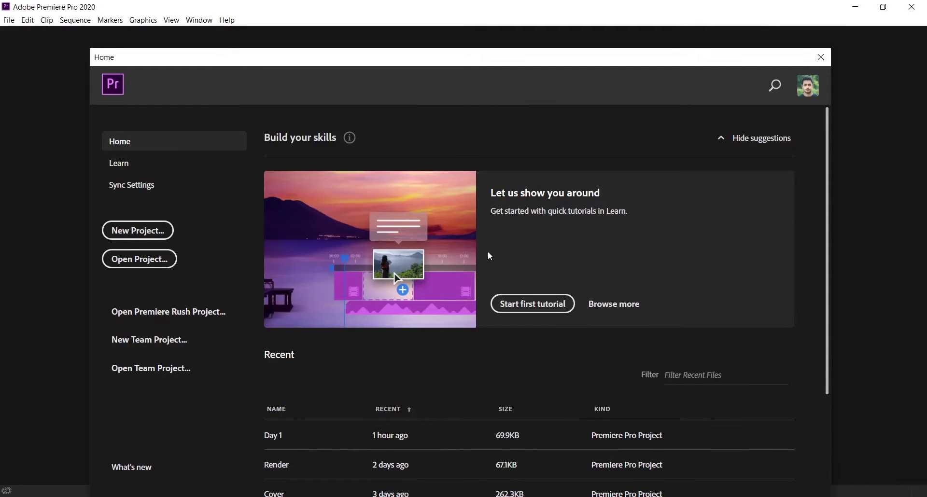
- Scroll down through the Recent projects list on the Home screen
scroll(487, 269, "down", 1)
scroll(487, 269, "down", 1)
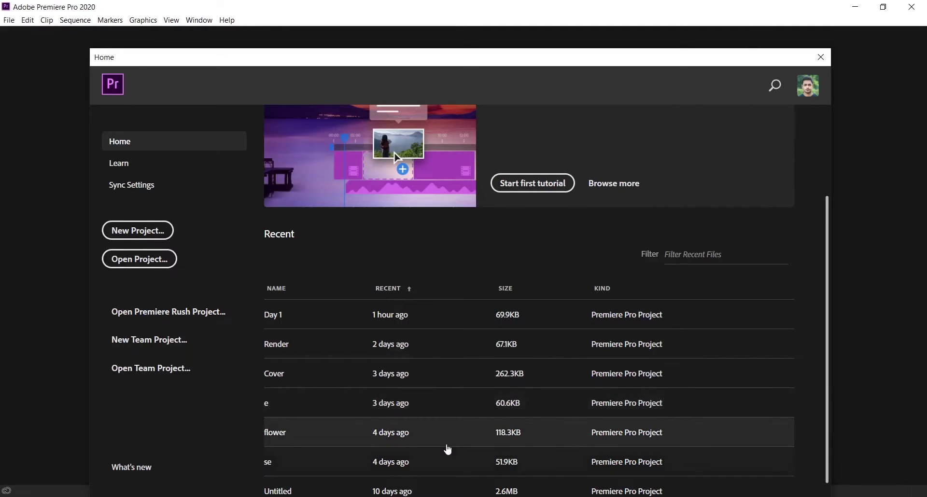
scroll(353, 407, "down", 1)
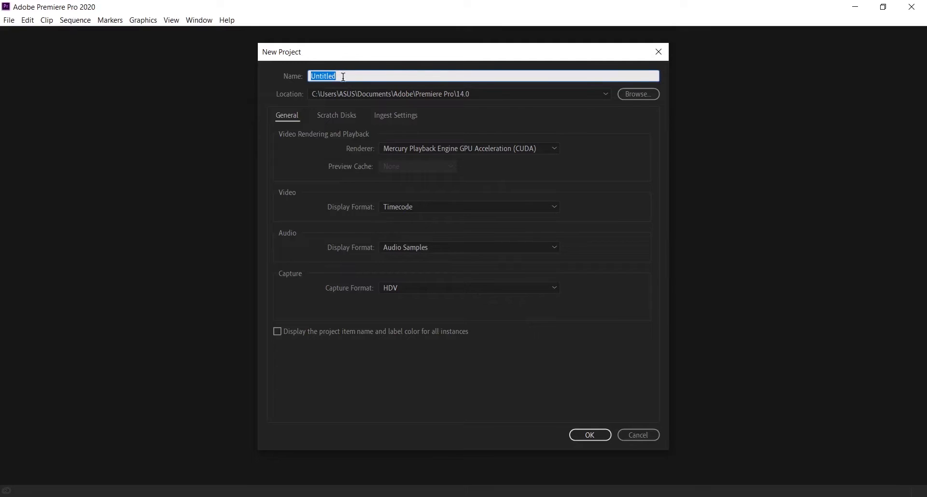
- Name the project DAY 1, keep the default location and CUDA GPU renderer, and create it
type("DAY 1")
left_click(601, 95)
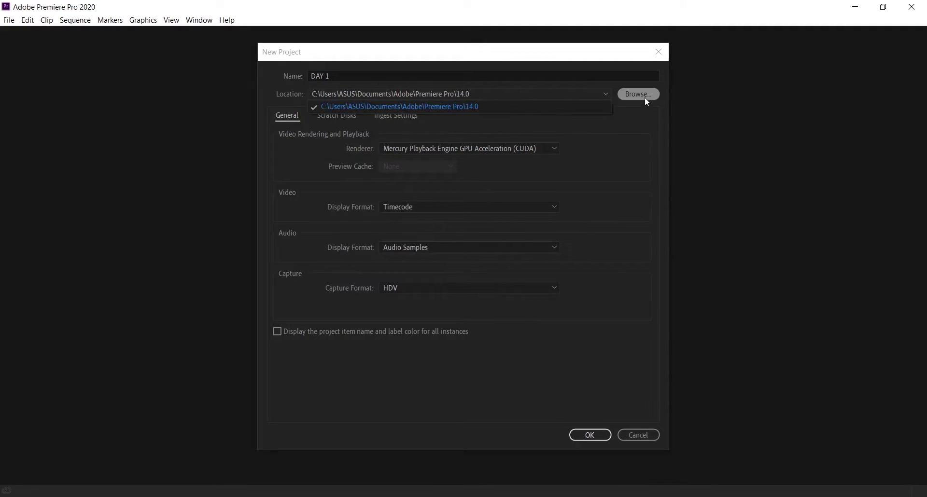
left_click(634, 121)
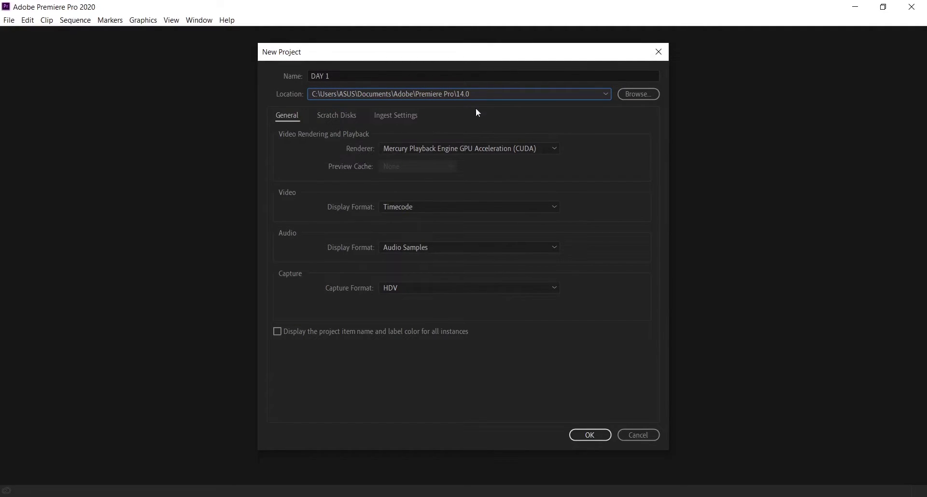
left_click(554, 148)
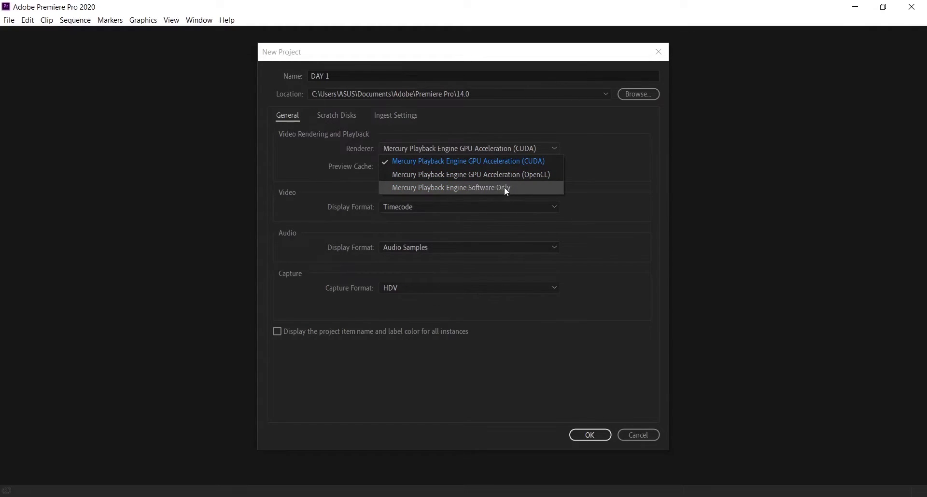
left_click(505, 160)
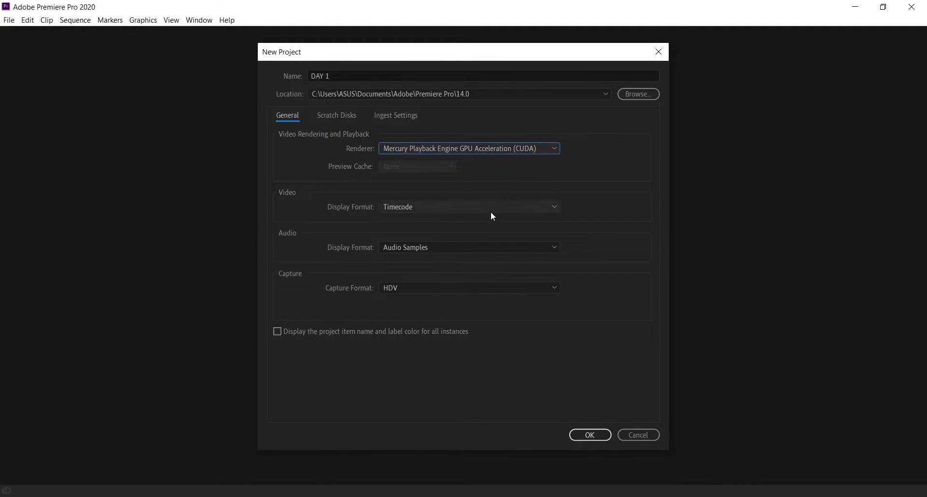
left_click(589, 437)
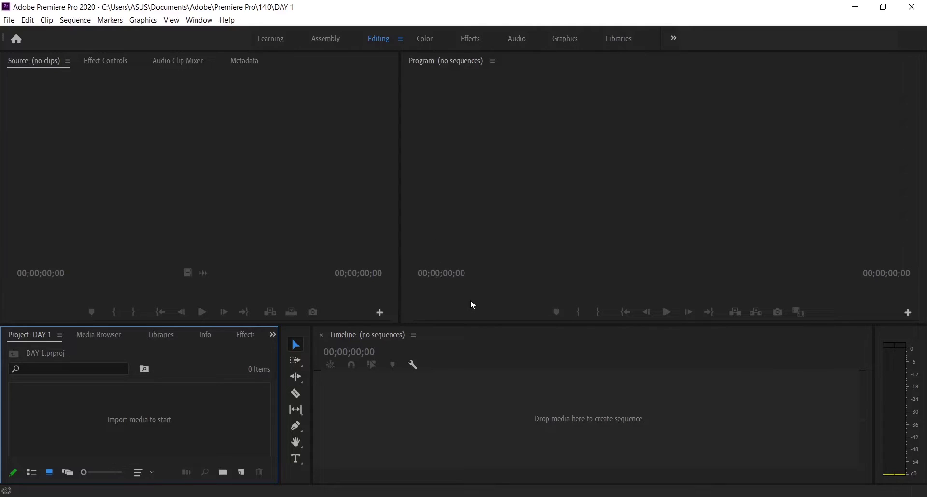
- Point out the Source, Program, Timeline and Project panels, then make the lower panels taller
left_click(215, 187)
left_click(572, 161)
left_click(602, 387)
left_click(190, 401)
left_click_drag(194, 325, 200, 280)
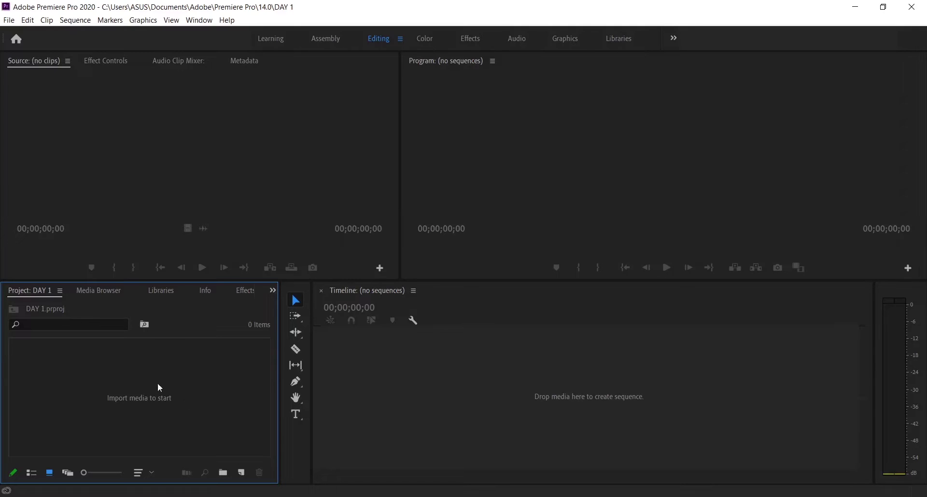
- Introduce the monitors, Timeline and tools, then make the Project panel taller and wider
left_click(236, 153)
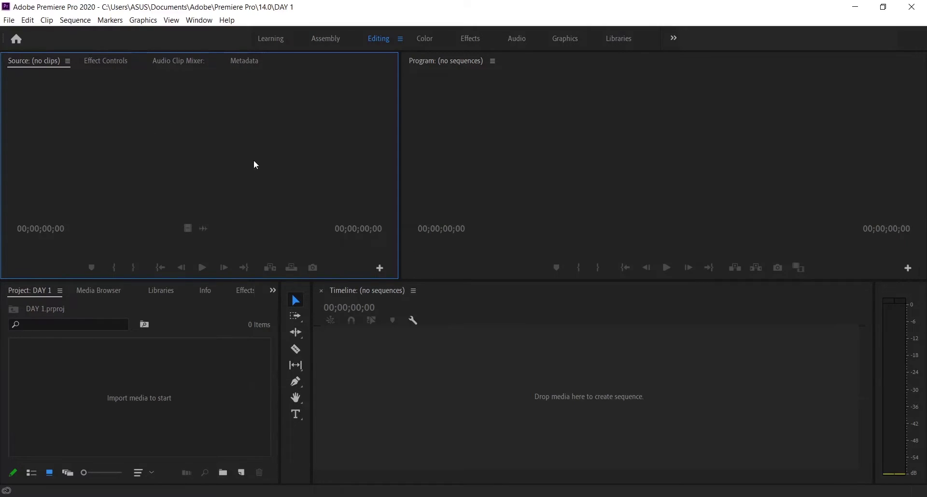
left_click(479, 370)
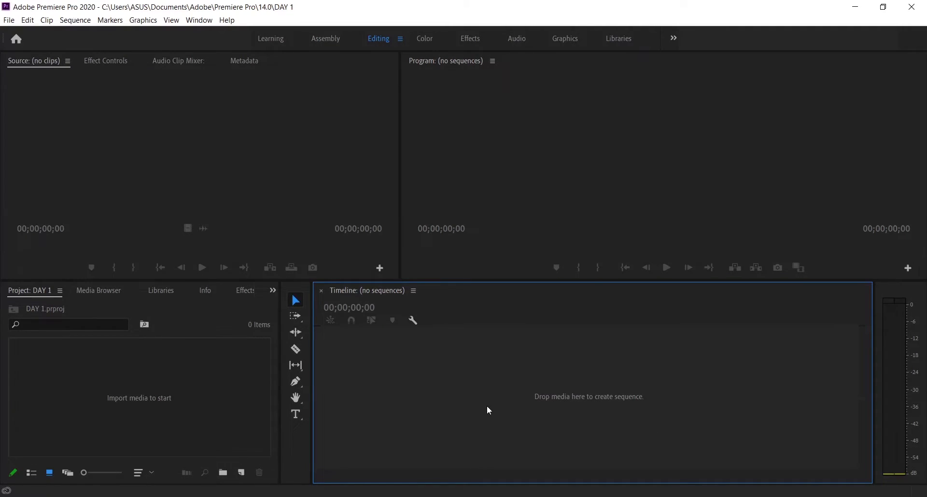
left_click(564, 171)
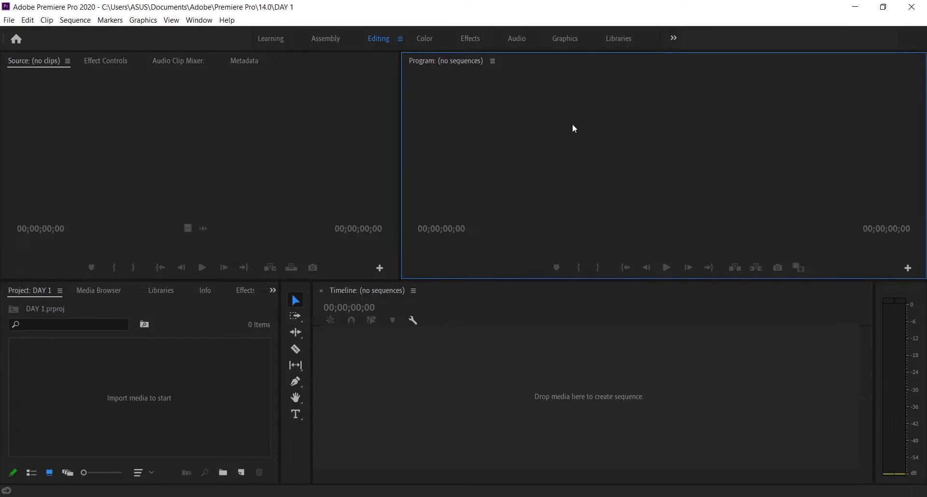
left_click(293, 455)
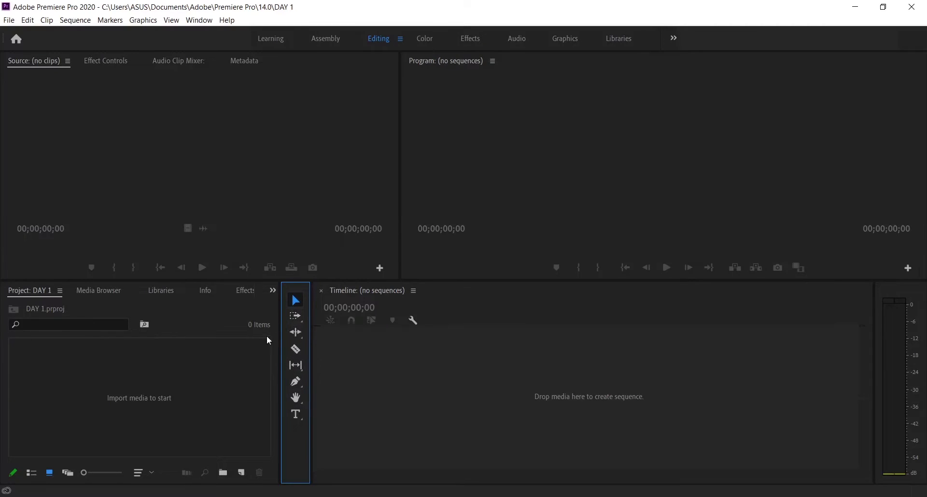
left_click(208, 371)
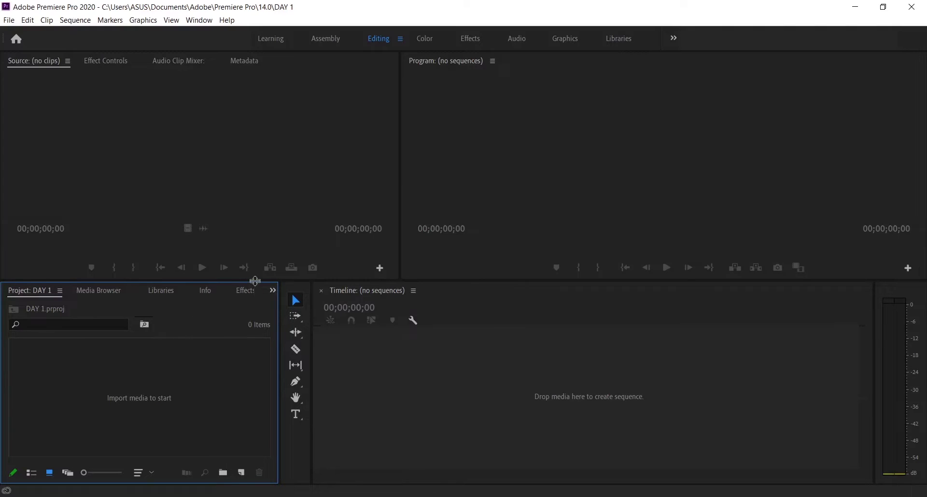
left_click_drag(256, 281, 260, 255)
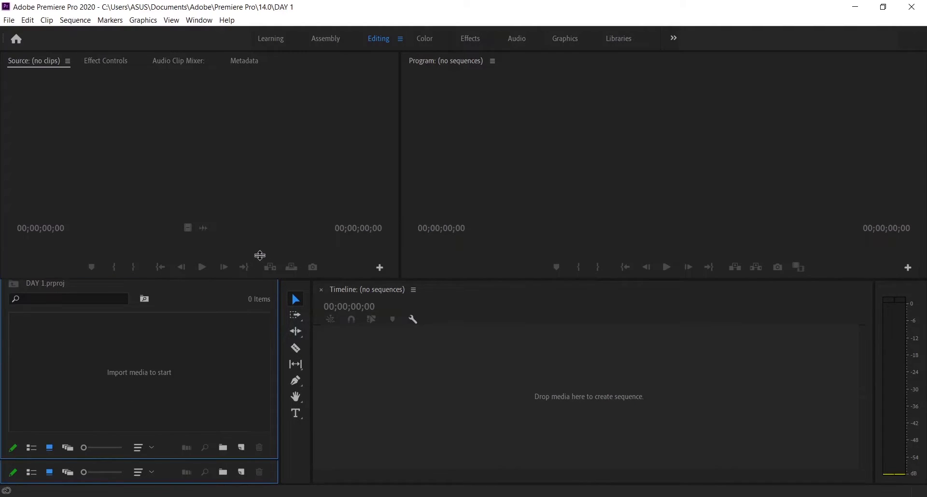
left_click_drag(280, 363, 311, 364)
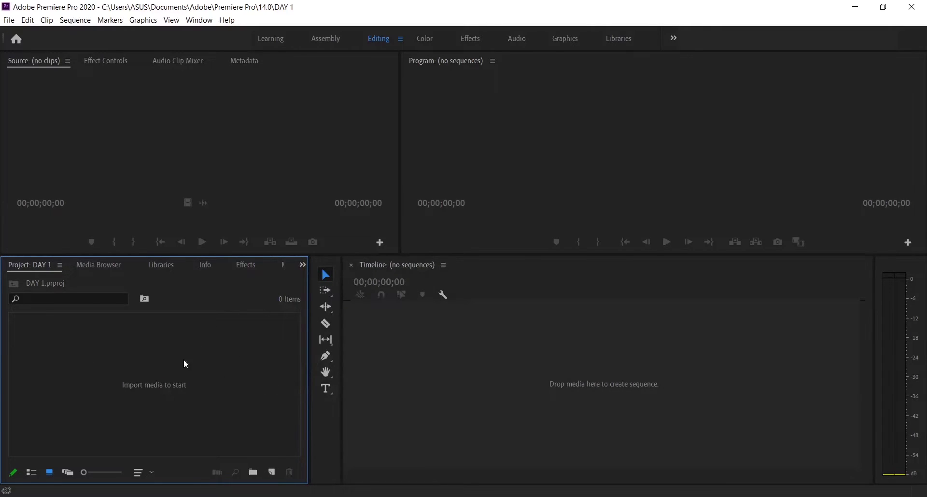
- Import the balloon clip video.mp4 from the Video folder through the import dialog
double_click(159, 383)
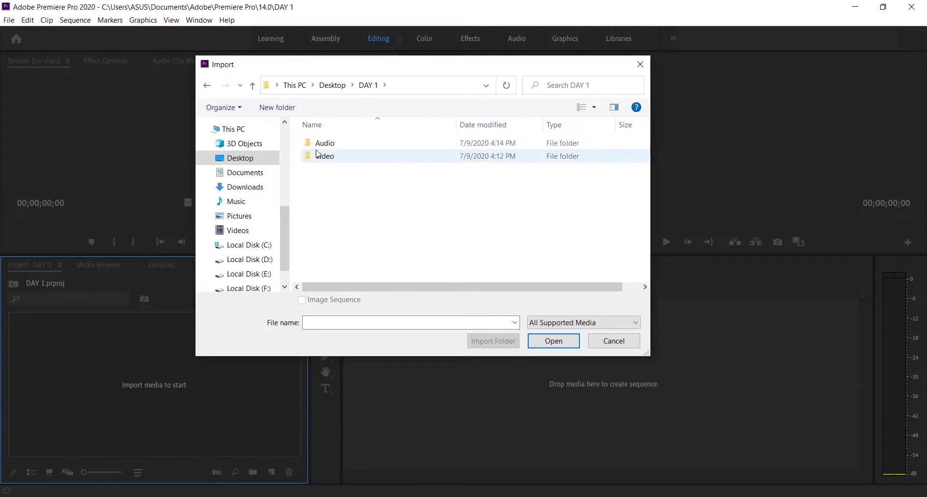
double_click(319, 154)
left_click(318, 154)
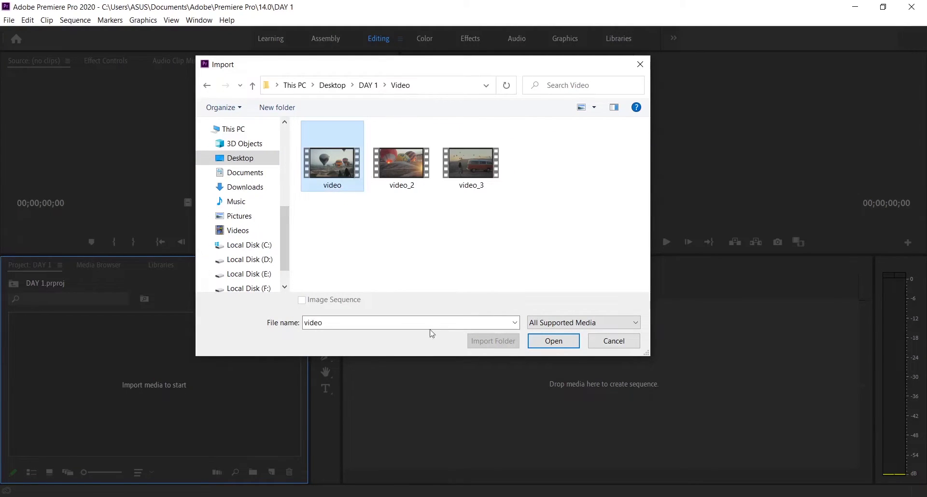
left_click(545, 344)
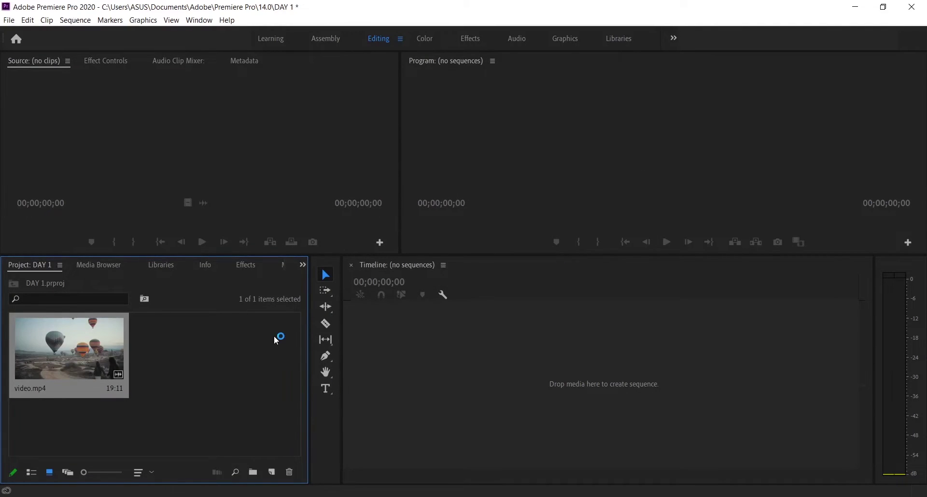
- Drag a second copy of video.mp4 from File Explorer's Video folder into the Project panel
left_click(174, 492)
left_click(366, 189)
double_click(366, 189)
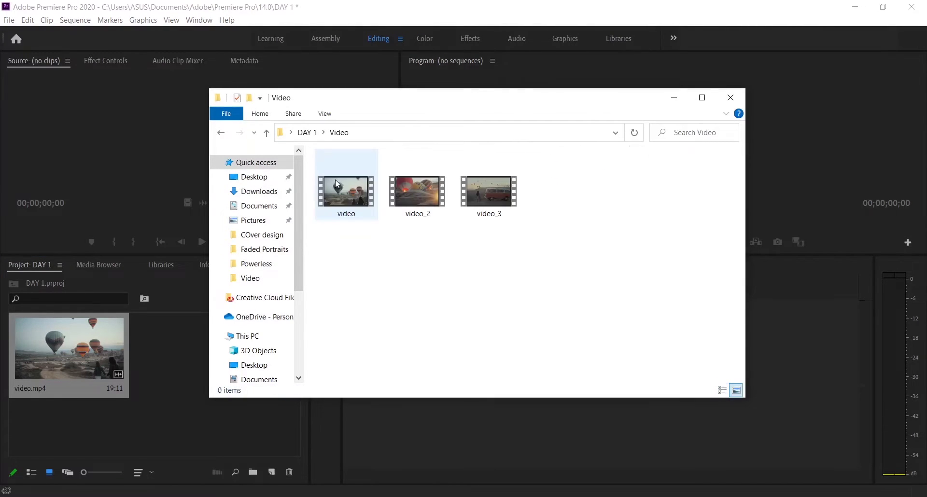
left_click_drag(346, 191, 186, 422)
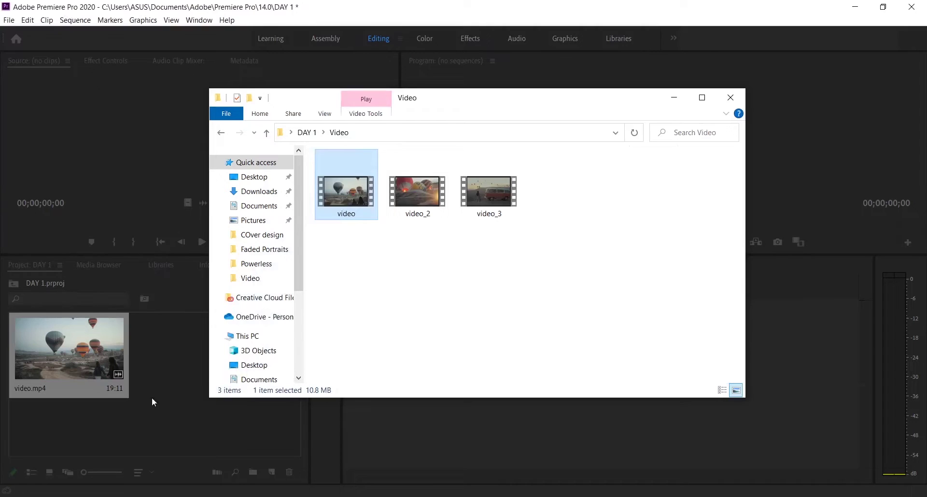
left_click(674, 102)
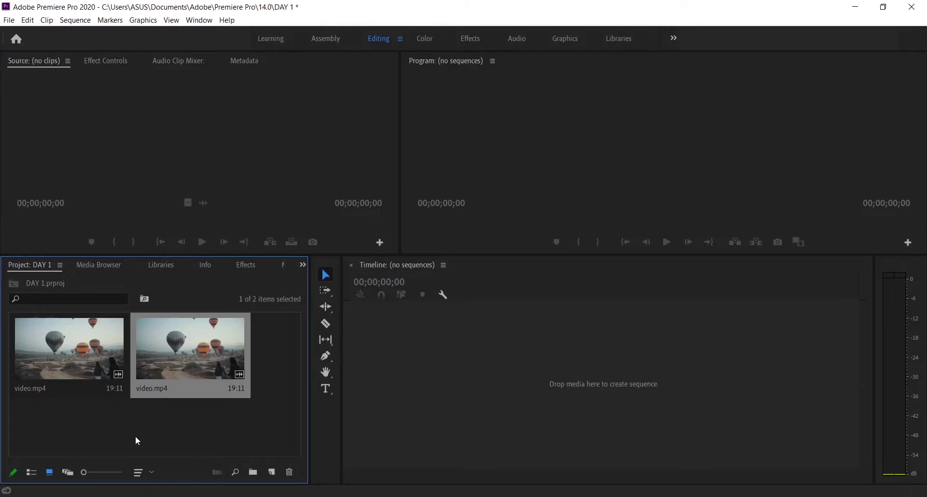
- Drag the Audio and Video folders from File Explorer's DAY 1 folder into the Project panel as bins
right_click(229, 426)
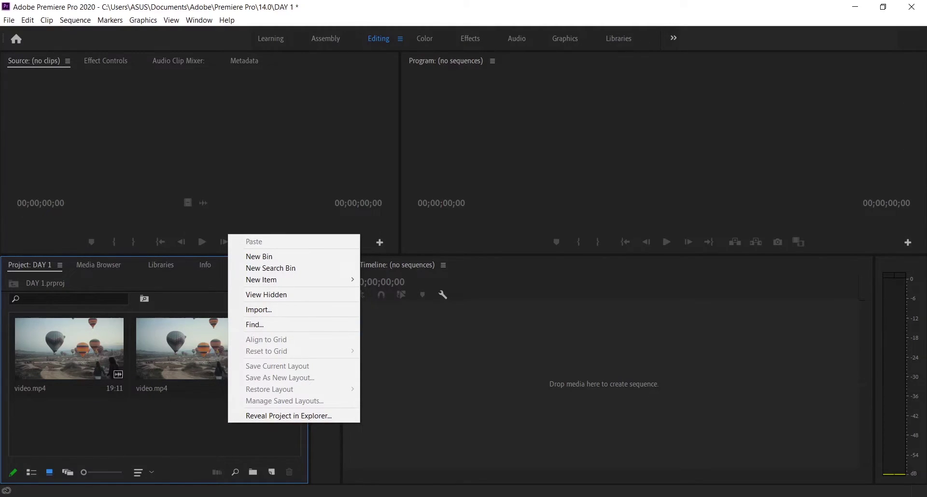
left_click(162, 459)
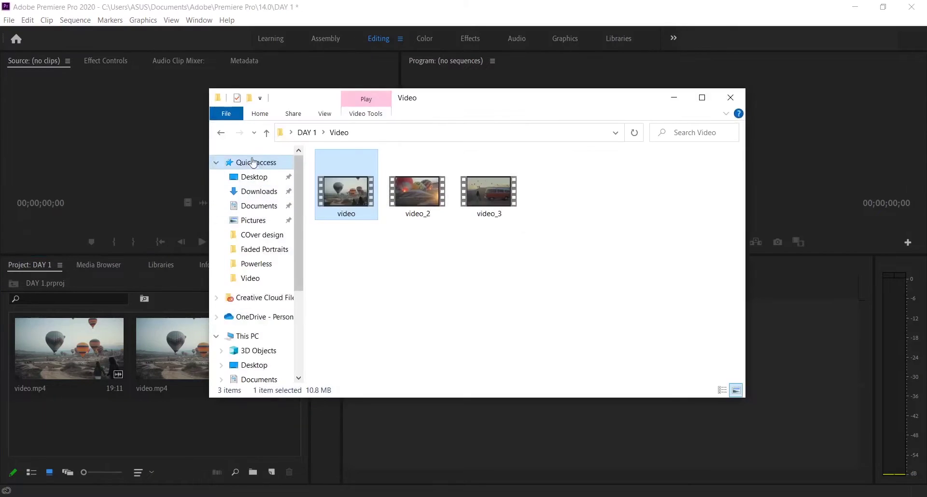
left_click(222, 133)
left_click_drag(463, 109, 625, 85)
key("ctrl+a")
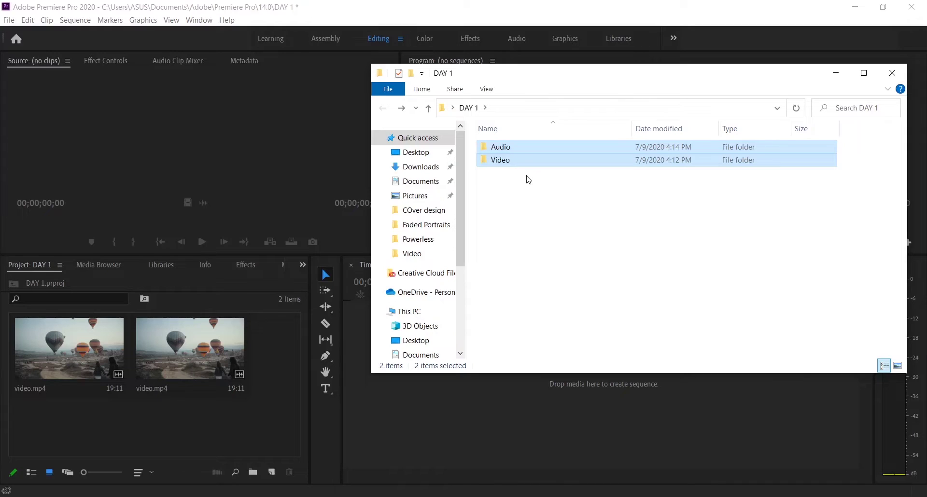
left_click_drag(526, 181, 175, 420)
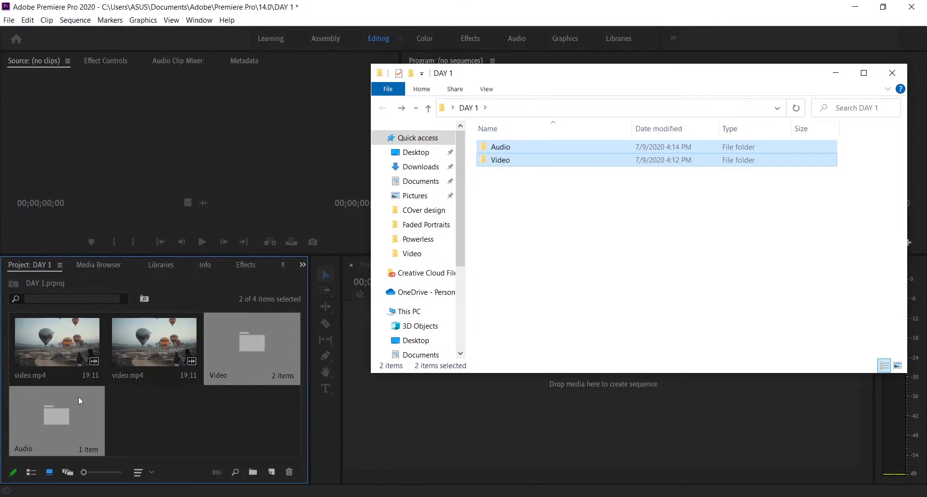
- Delete both loose video.mp4 clips from the Project panel
left_click(161, 356)
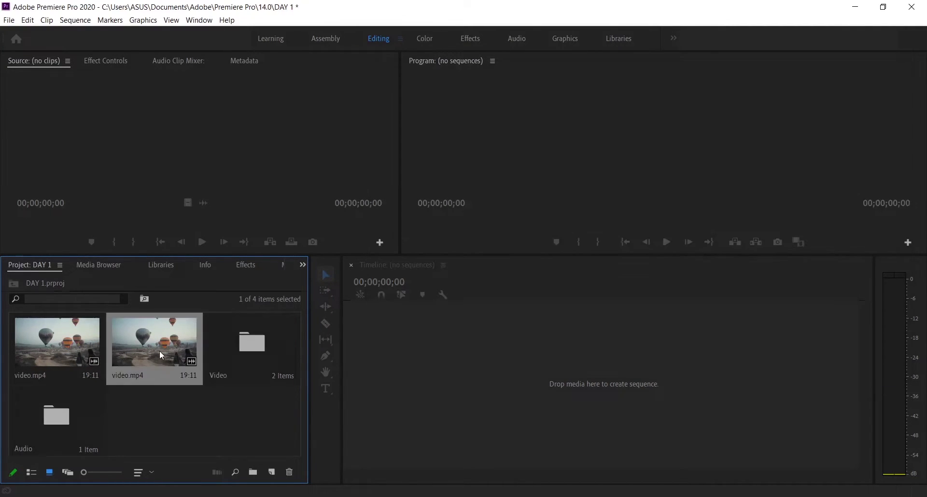
key("Delete")
left_click(89, 347)
key("Delete")
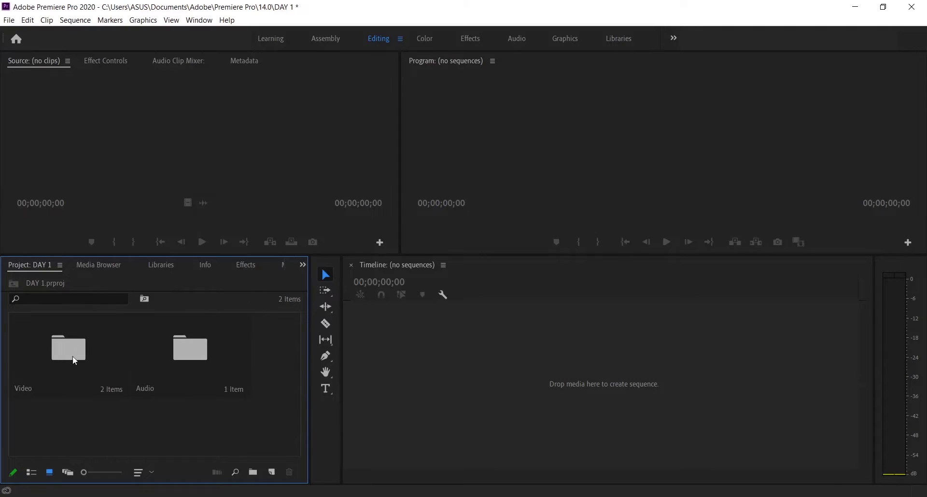
- Open the Video bin in its own tab, then return to the project's top-level bins
double_click(67, 338)
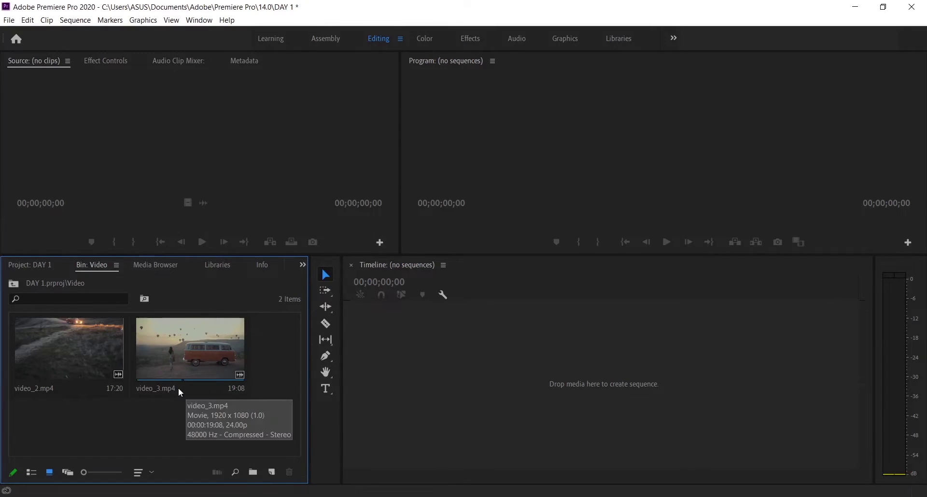
key("shift+1")
right_click(237, 428)
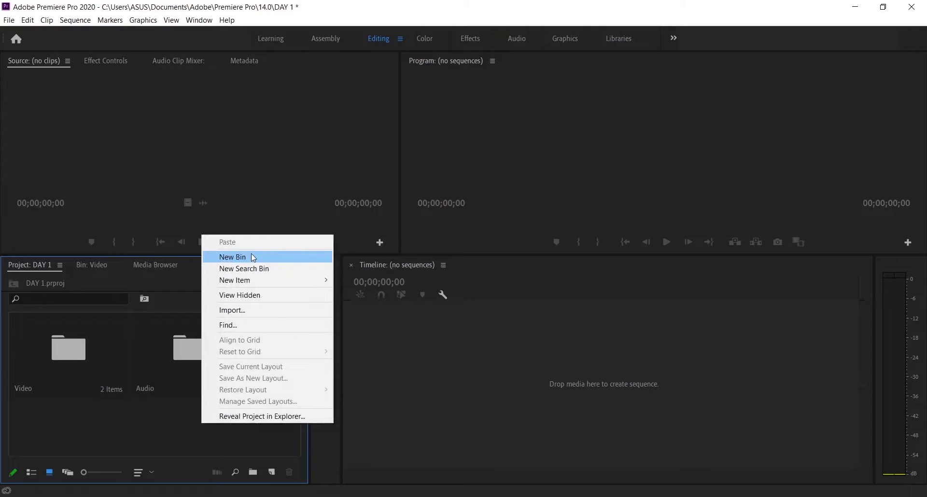
left_click(176, 437)
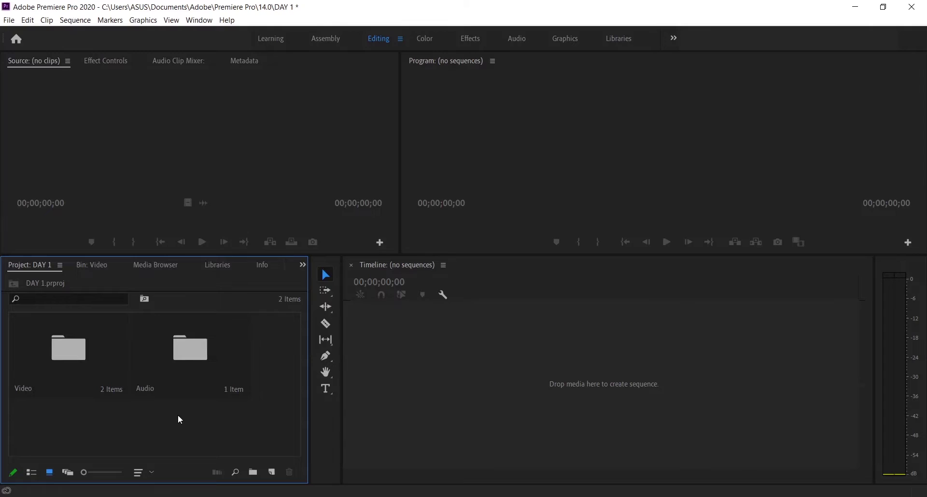
- Switch the Project panel to List View with the Audio and Video folders expanded
left_click(31, 473)
left_click(32, 332)
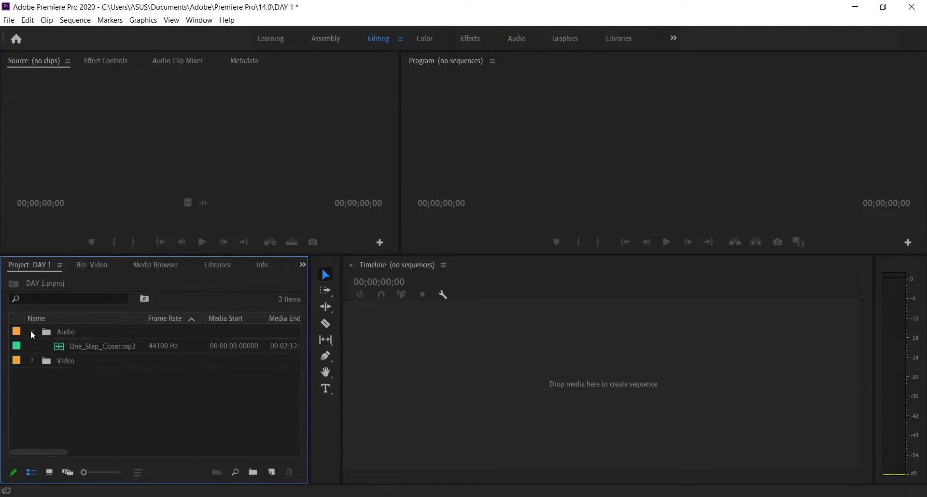
left_click(32, 361)
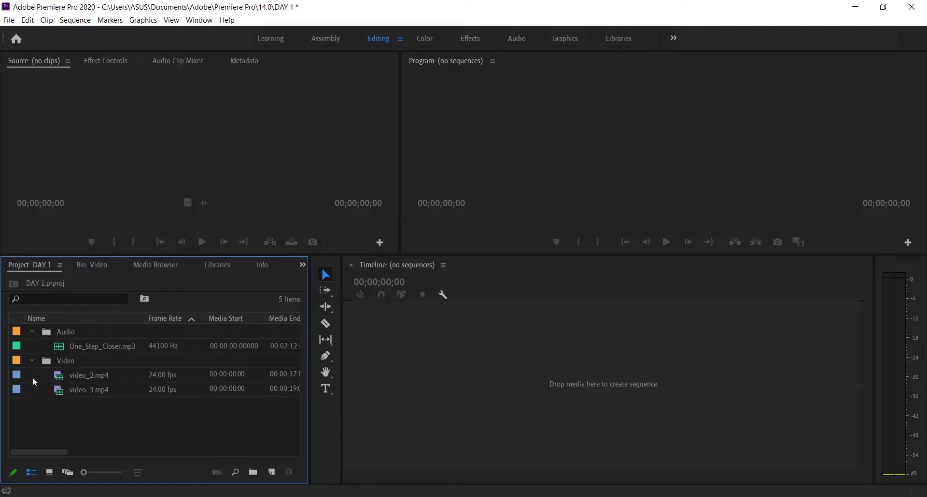
left_click(48, 472)
left_click(31, 472)
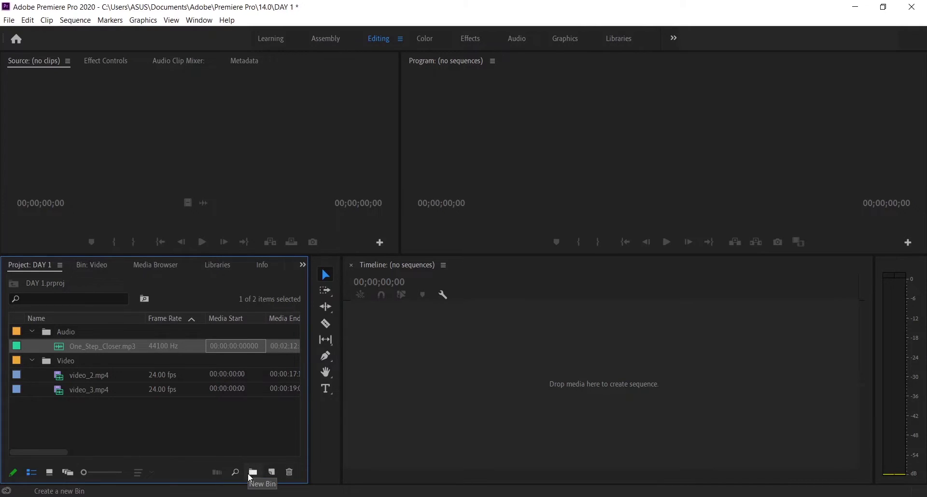
- Browse the New Item choices without adding anything, then focus the Source Monitor
left_click(271, 473)
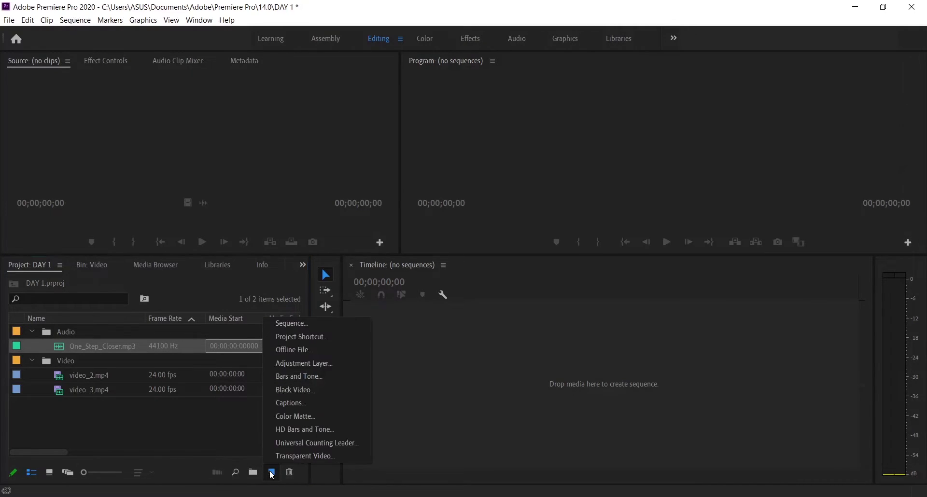
left_click(176, 436)
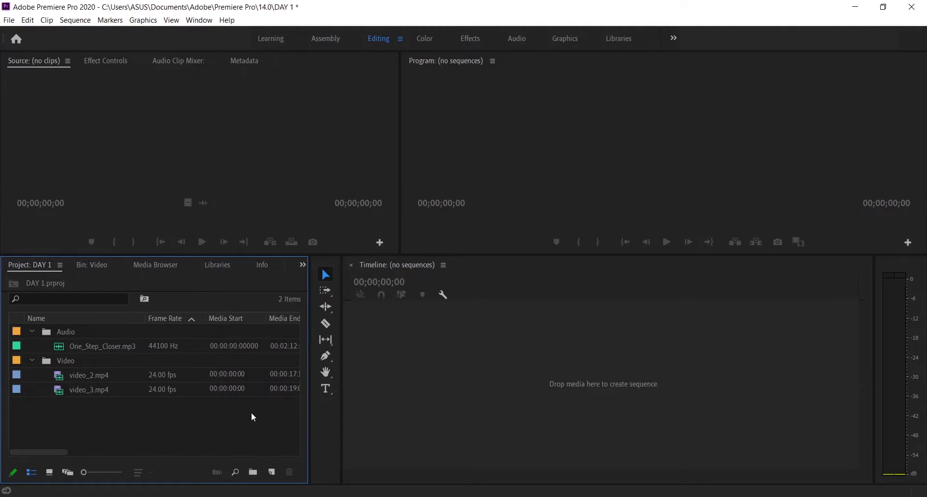
left_click(232, 147)
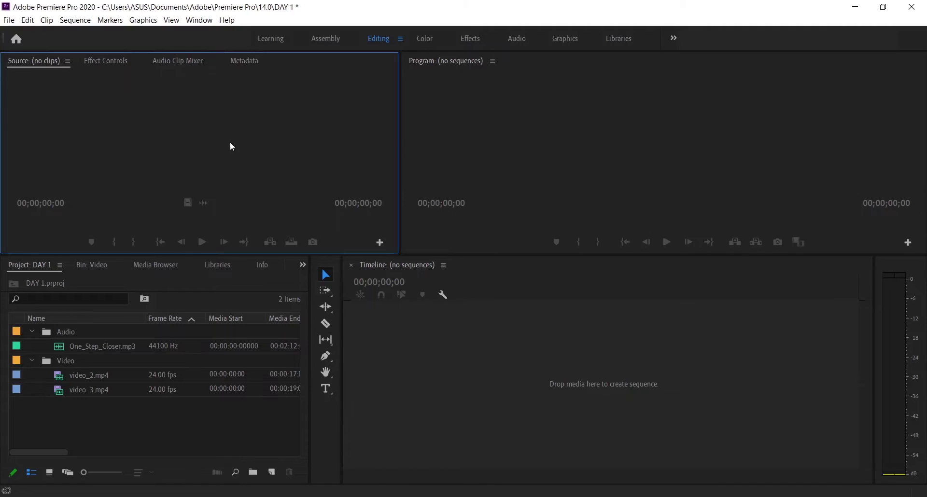
- Load video_2.mp4 into the Source Monitor and enlarge the preview area
left_click(108, 377)
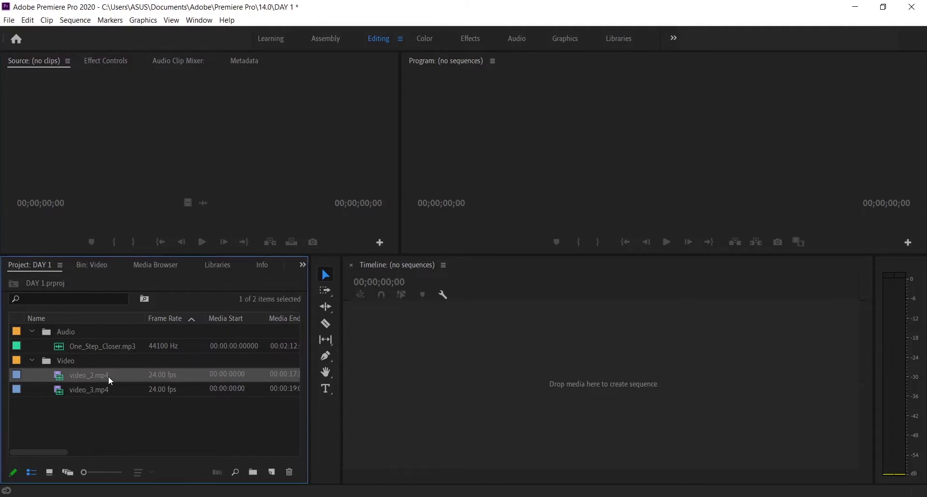
double_click(110, 381)
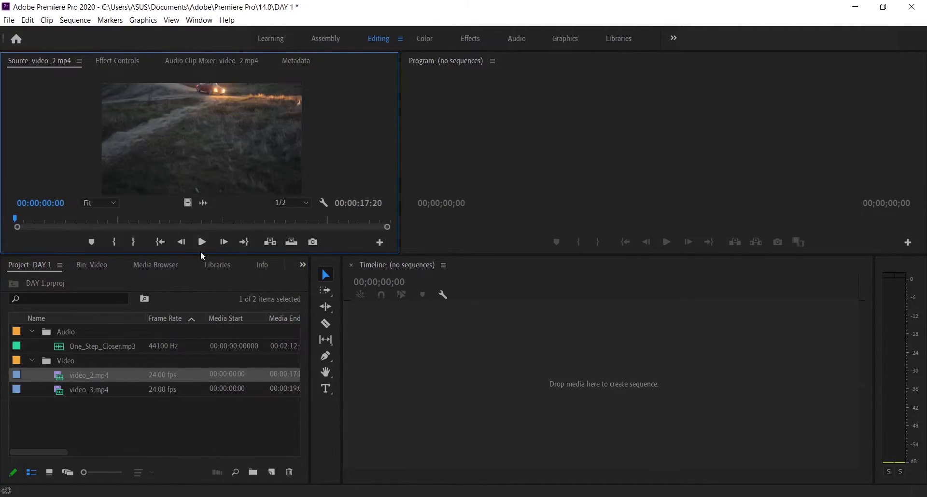
left_click_drag(201, 255, 188, 308)
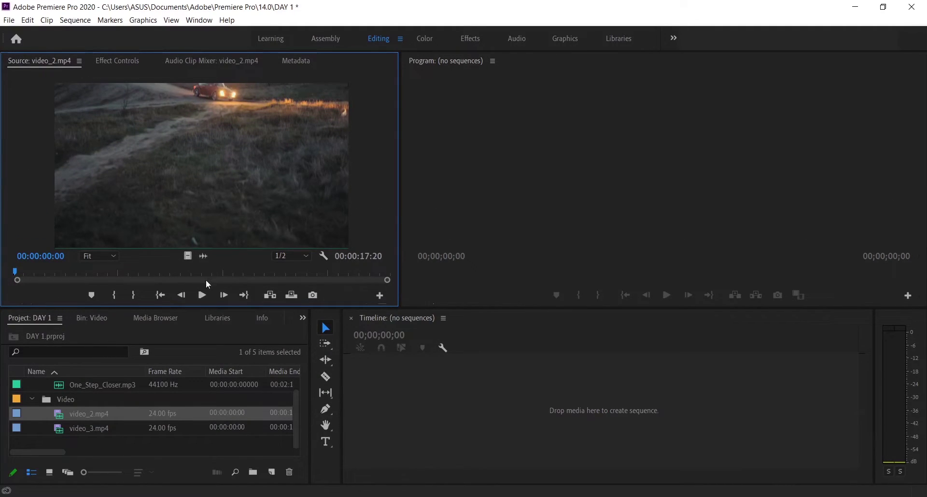
- Play and scrub through video_2.mp4, stopping at 00:00:02:18
left_click(203, 296)
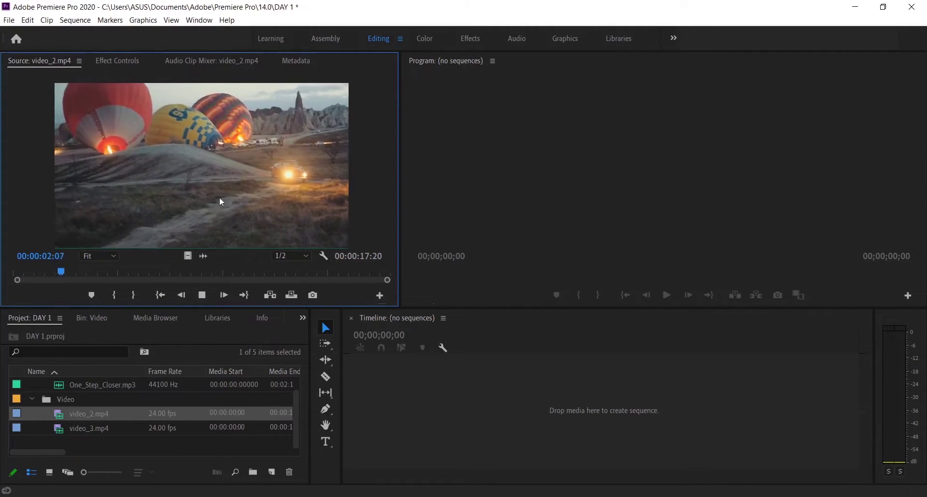
left_click(209, 274)
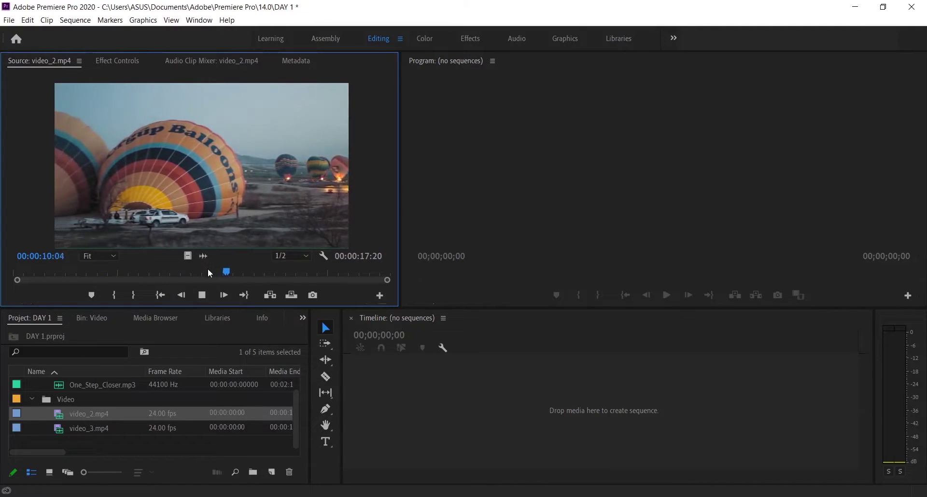
key("space")
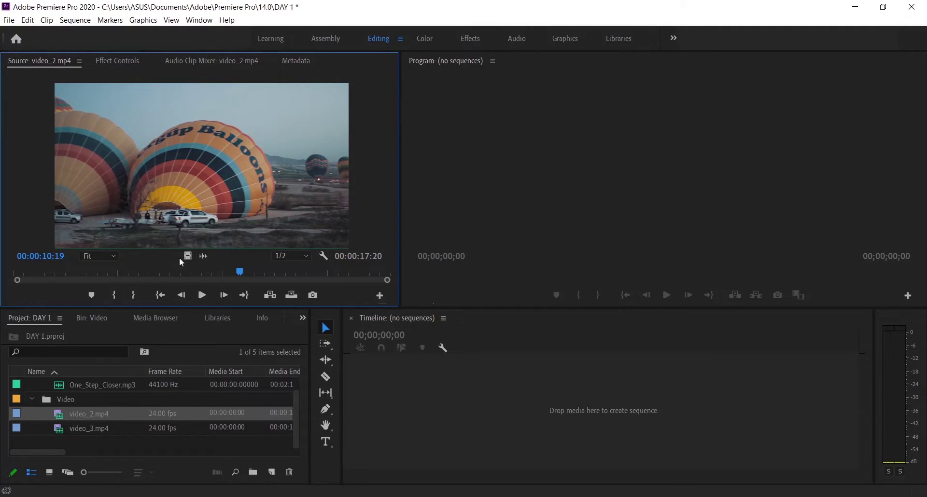
left_click_drag(238, 277, 99, 278)
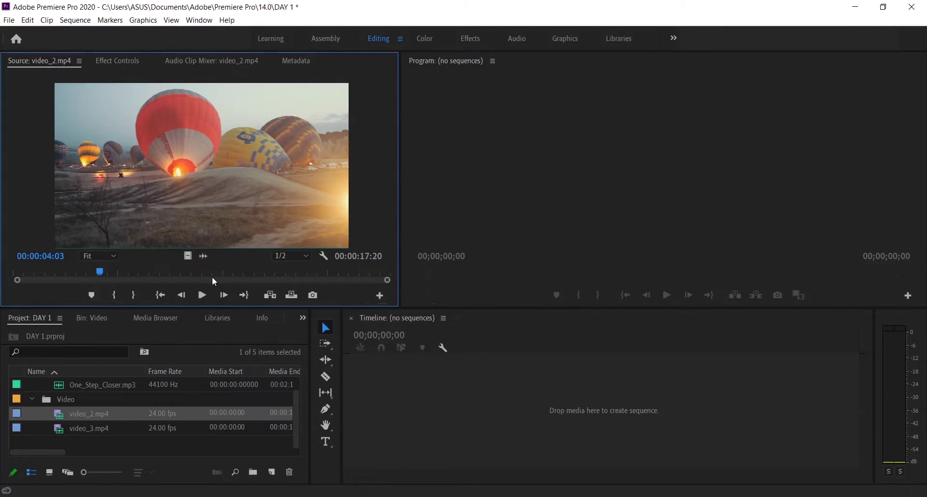
left_click(72, 275)
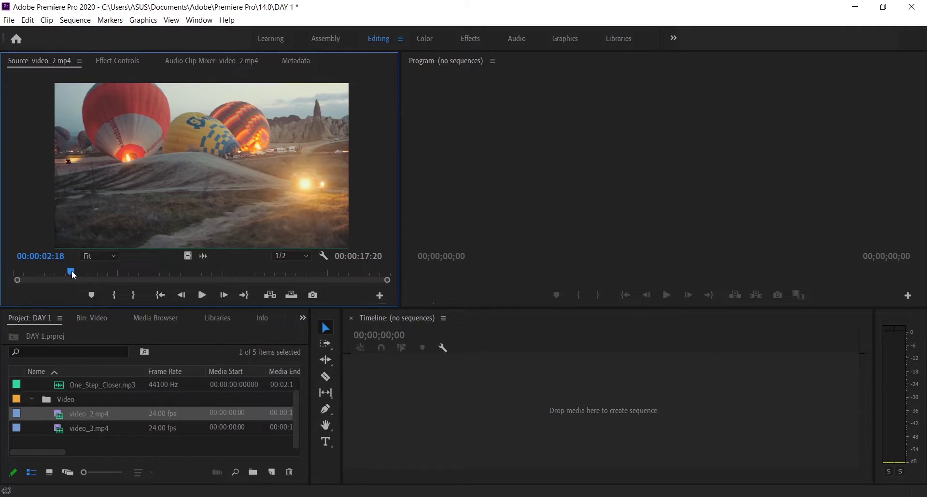
- Mark video_2.mp4 with an In point at 00:00:02:18 and an Out point at 00:00:12:21
left_click(120, 295)
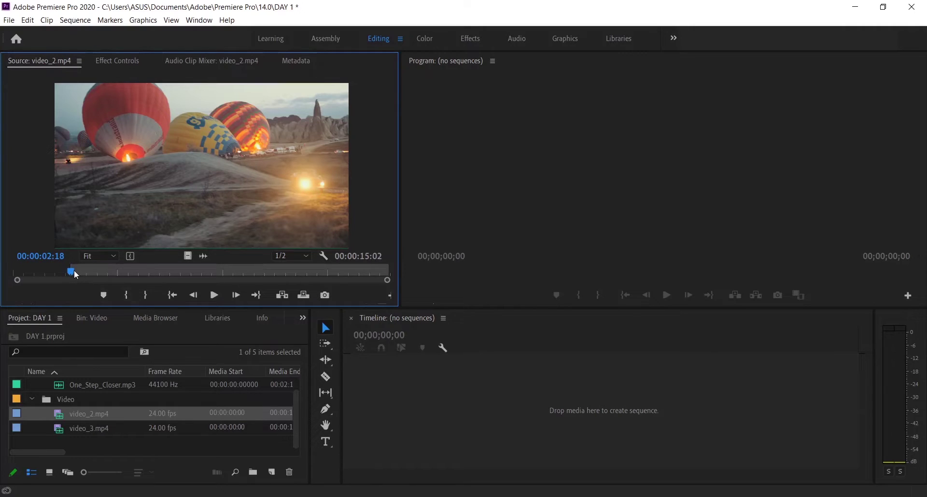
left_click_drag(76, 275, 283, 289)
left_click(146, 296)
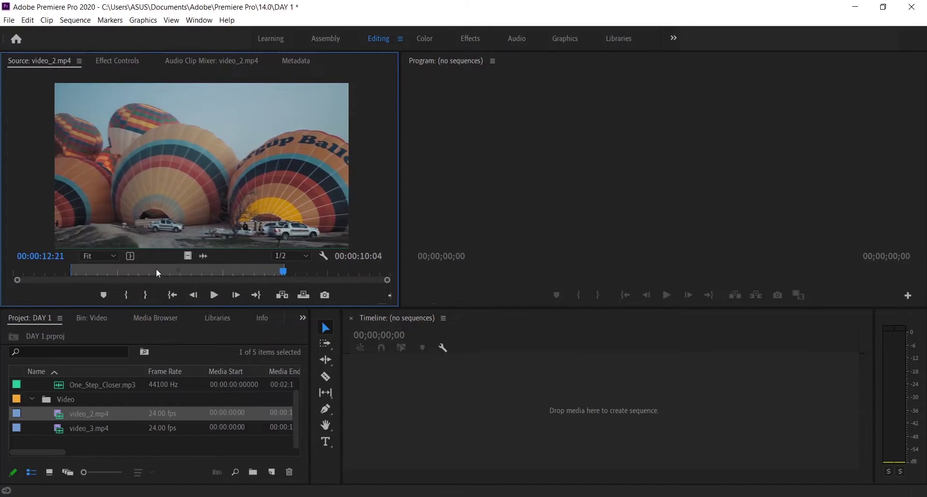
- Drag the marked 10:04 section into the empty Timeline to create the video_2 sequence, and play it
left_click_drag(285, 293, 390, 408)
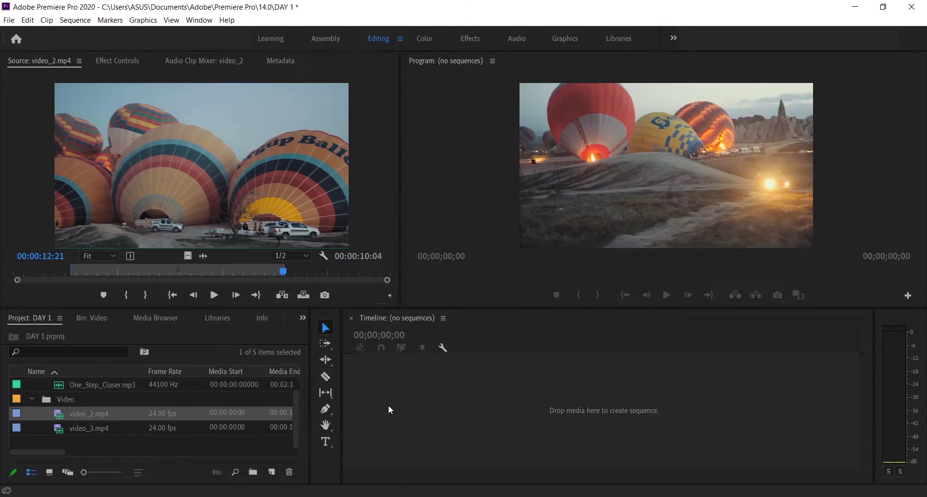
key("space")
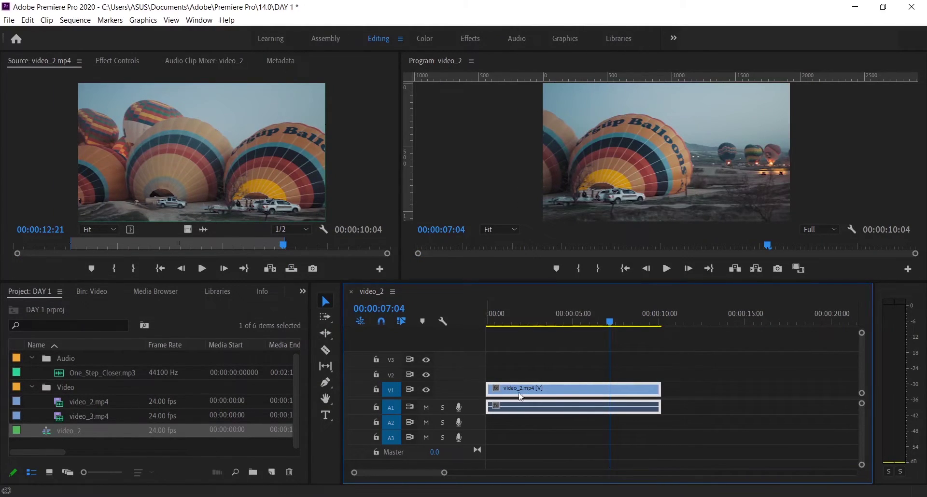
left_click_drag(862, 393, 862, 389)
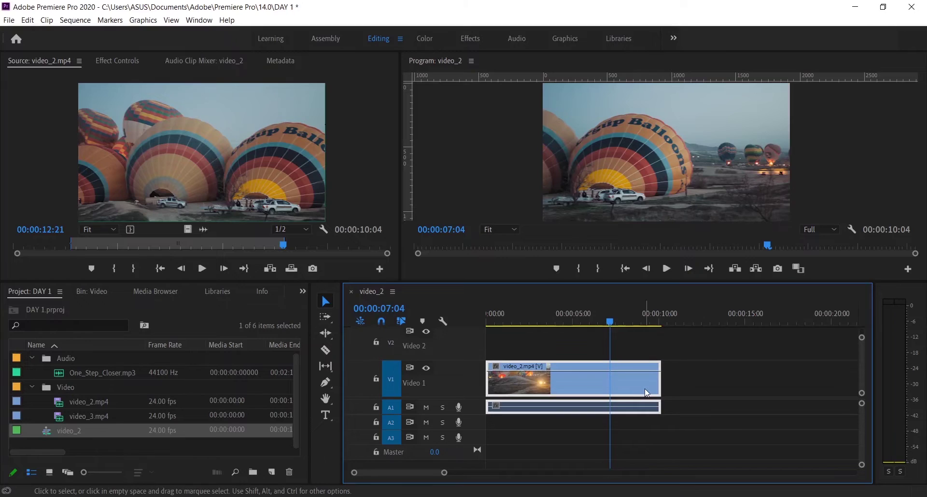
- Delete the sequence clip and place only the marked video_2.mp4 video on V1 at 0:00
key("Delete")
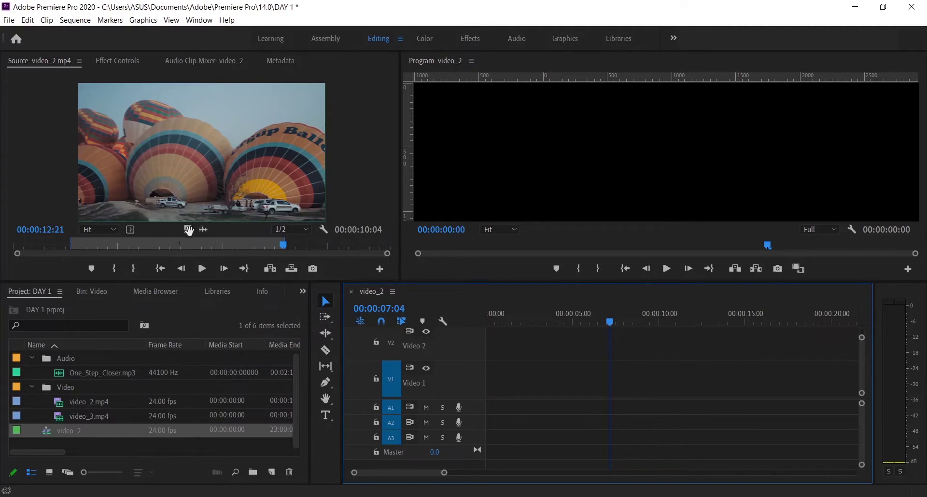
left_click(188, 231)
left_click_drag(409, 336, 502, 379)
- Play the balloon sequence from the start, stopping at 00:00:03:02
left_click(490, 314)
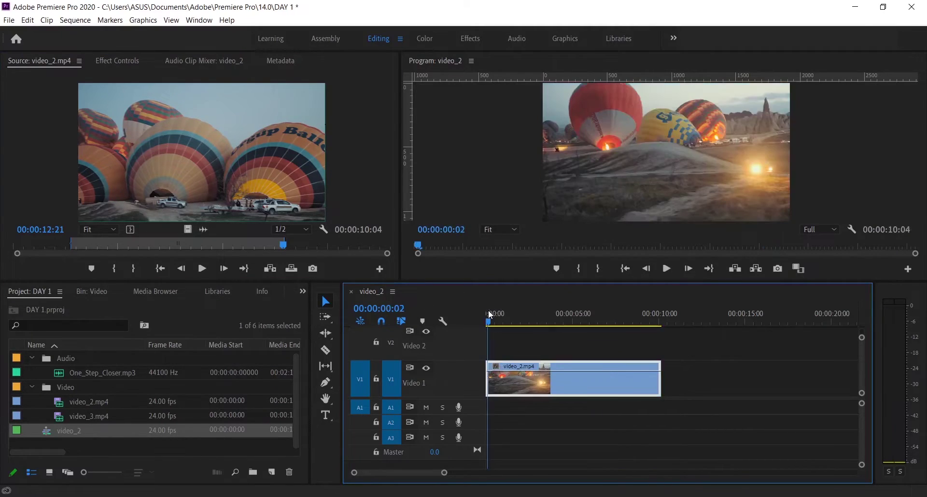
key("space")
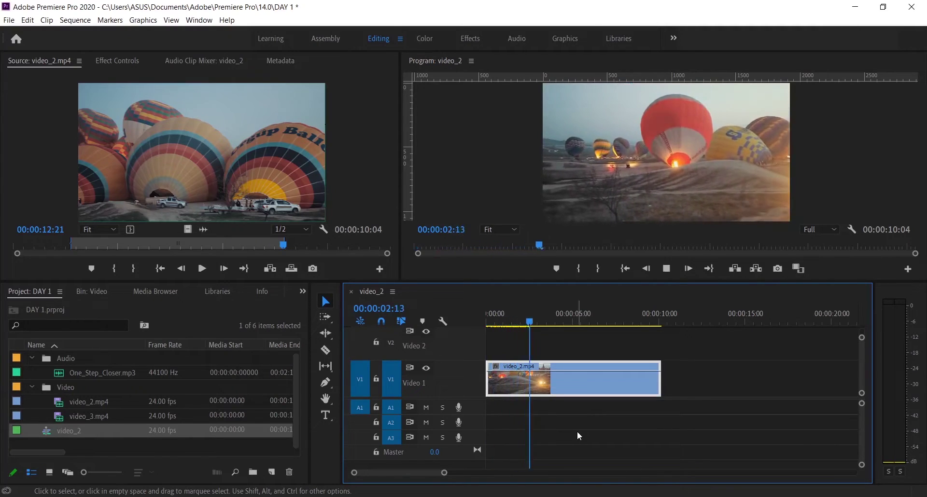
key("space")
- Place One_Step_Closer.mp3 on A1 at 0:00, play from Home, and zoom out to see it
left_click(114, 386)
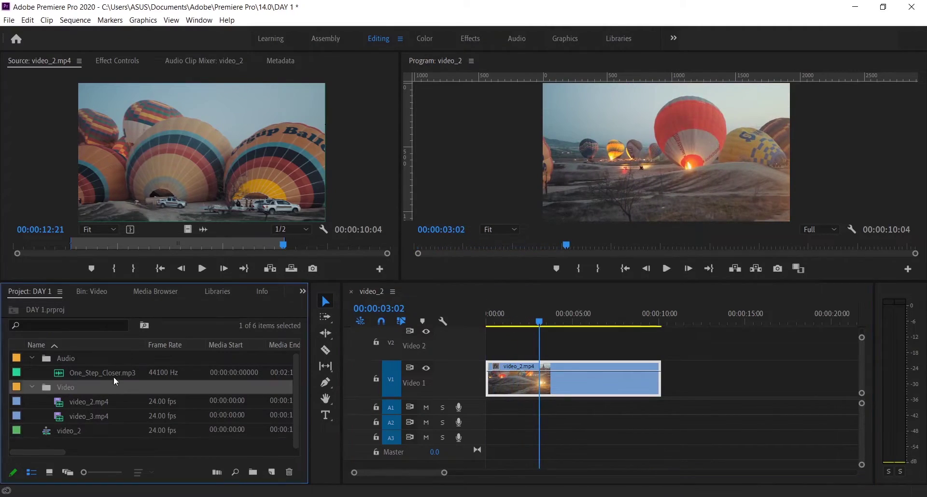
left_click(121, 370)
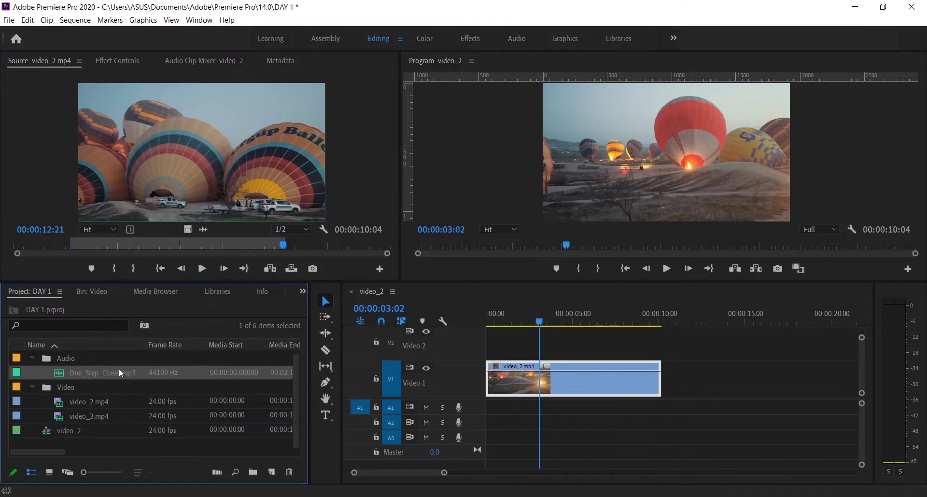
left_click_drag(121, 374, 140, 376)
left_click_drag(81, 378, 494, 408)
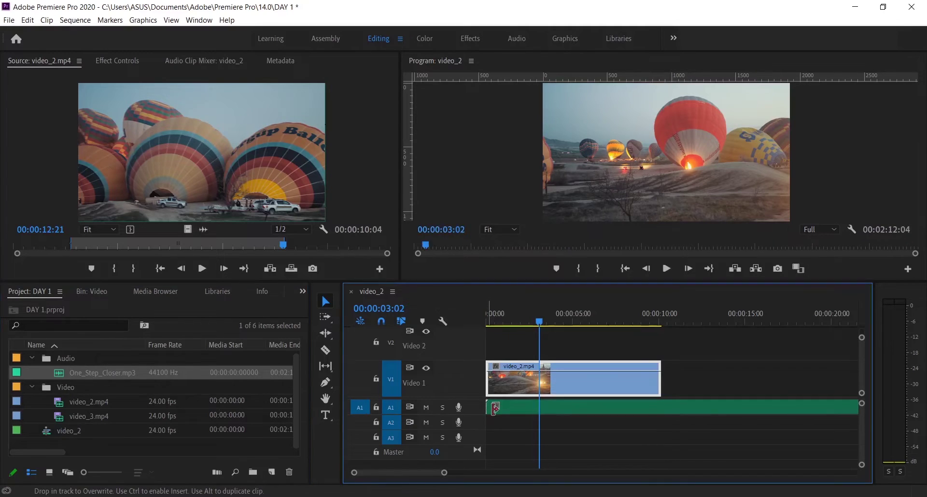
key("Home")
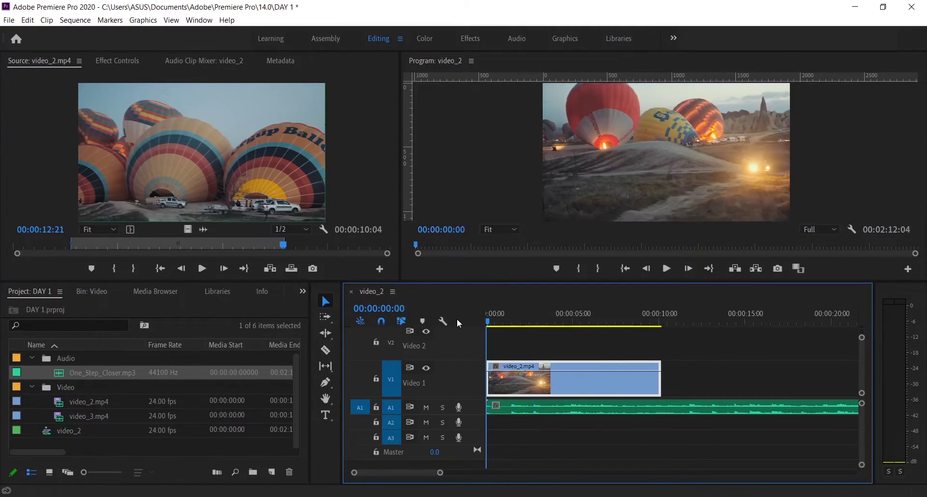
key("space")
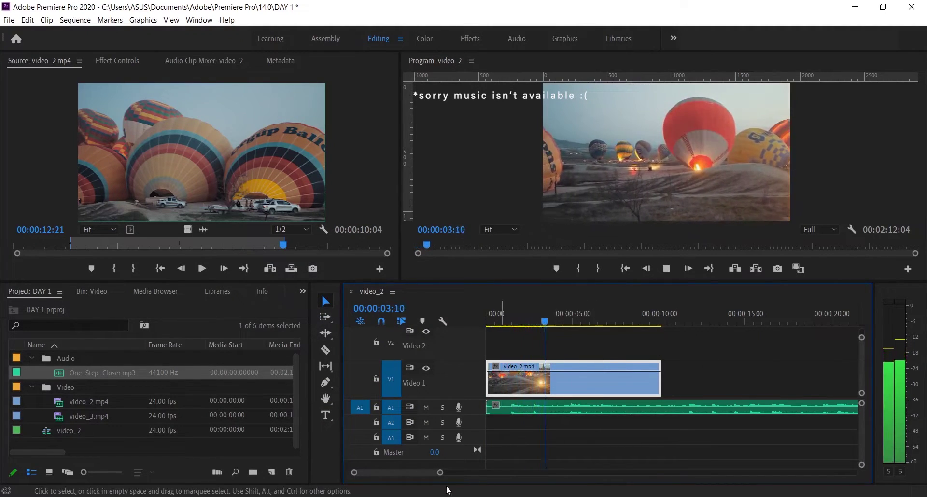
left_click_drag(440, 473, 610, 464)
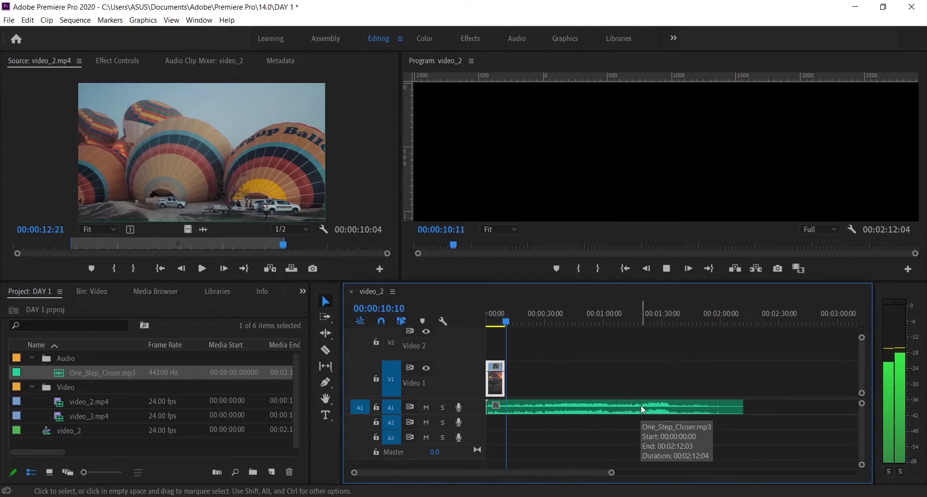
- Trim the One_Step_Closer.mp3 clip on A1 to end with the video at 10:04
left_click(709, 416)
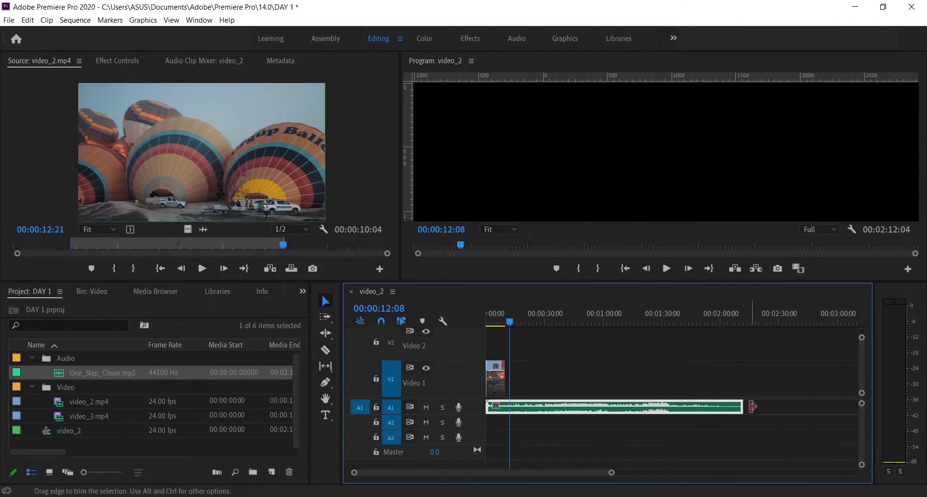
left_click_drag(741, 407, 504, 409)
left_click_drag(610, 474, 522, 476)
scroll(600, 429, "up", 3)
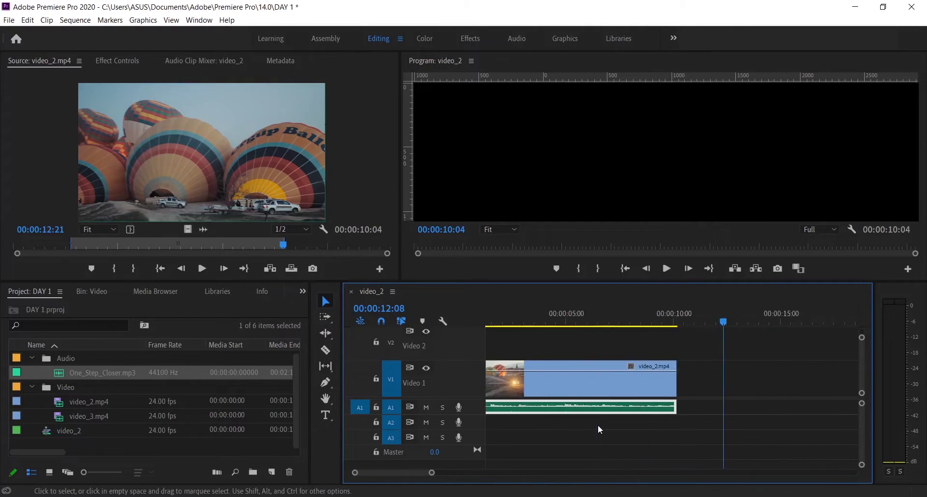
- Play from the start, then extend the music's end well past the video and replay
left_click(492, 316)
key("space")
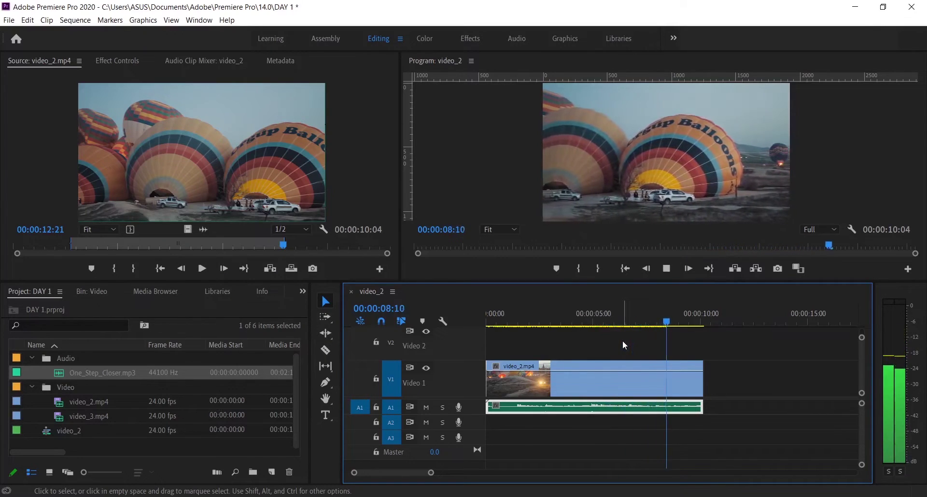
key("space")
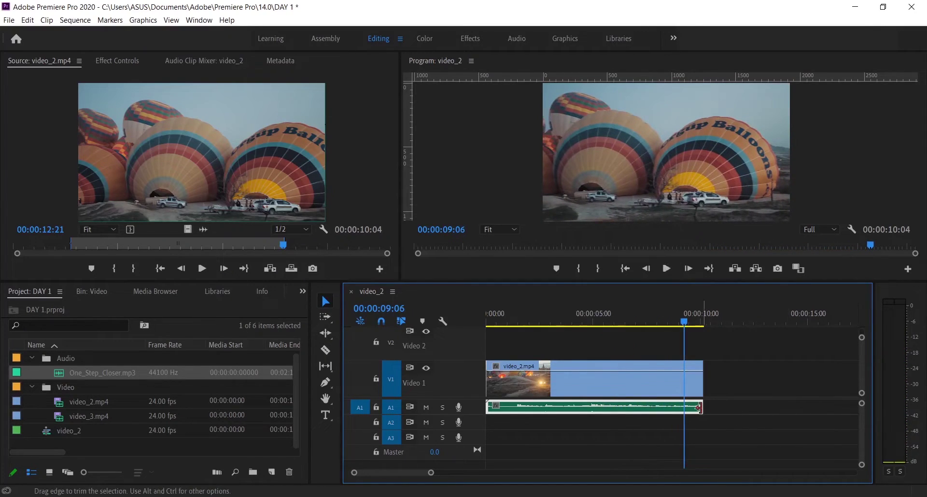
left_click_drag(703, 407, 849, 407)
key("space")
key("space")
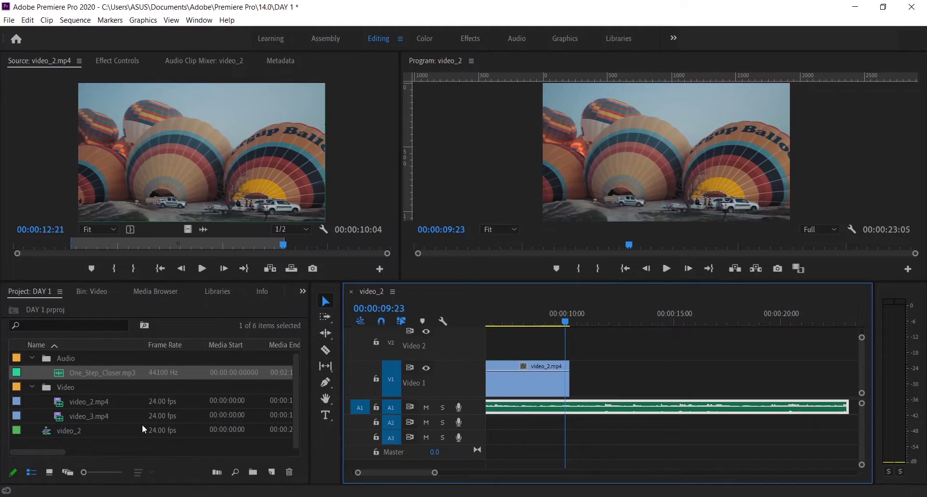
- Mark a 7:05 In/Out section of video_3.mp4 and place its video after video_2 on V1
double_click(130, 415)
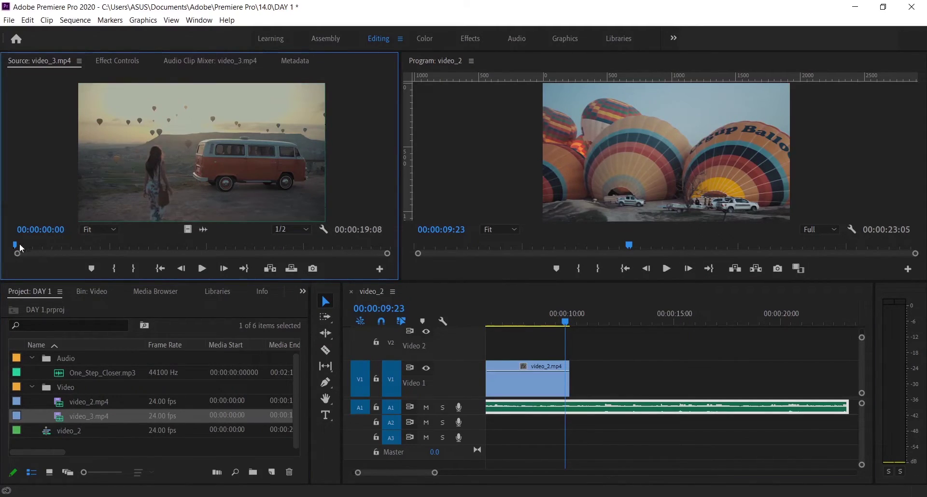
left_click_drag(18, 249, 365, 250)
left_click(111, 269)
left_click_drag(107, 241, 216, 244)
left_click_drag(363, 250, 355, 246)
left_click(147, 269)
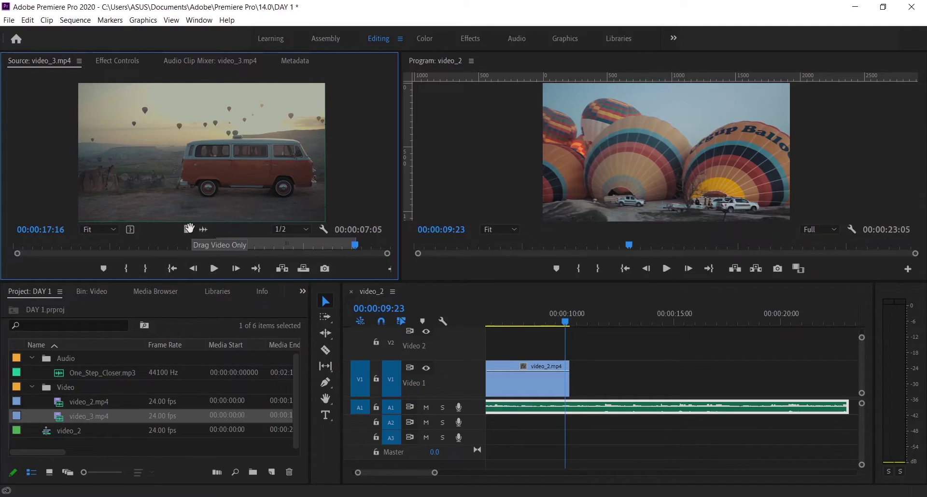
left_click_drag(488, 330, 574, 338)
- Review the cut from 09:01, then lengthen the video_3.mp4 clip's end and play it back
key("space")
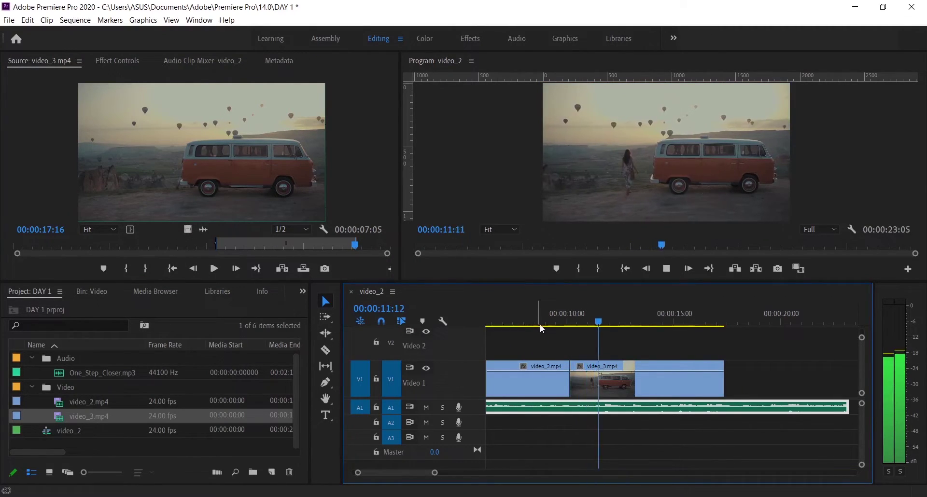
left_click(546, 319)
key("space")
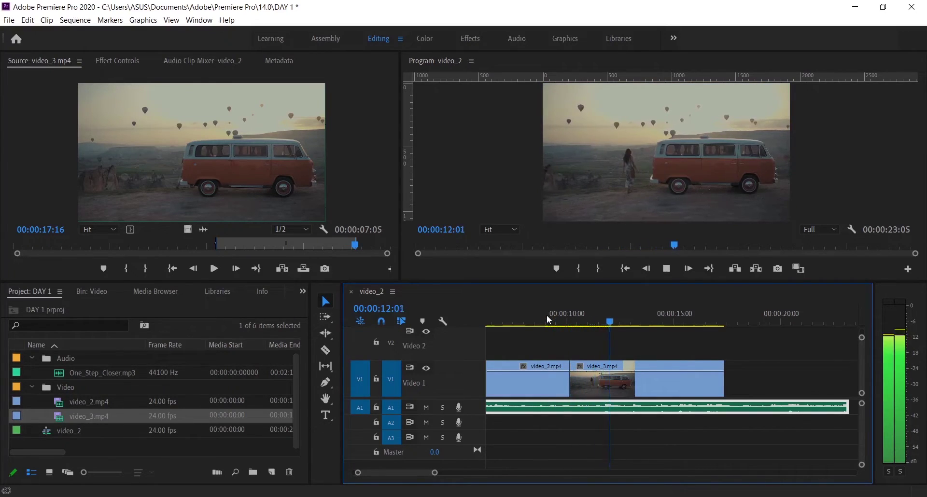
key("space")
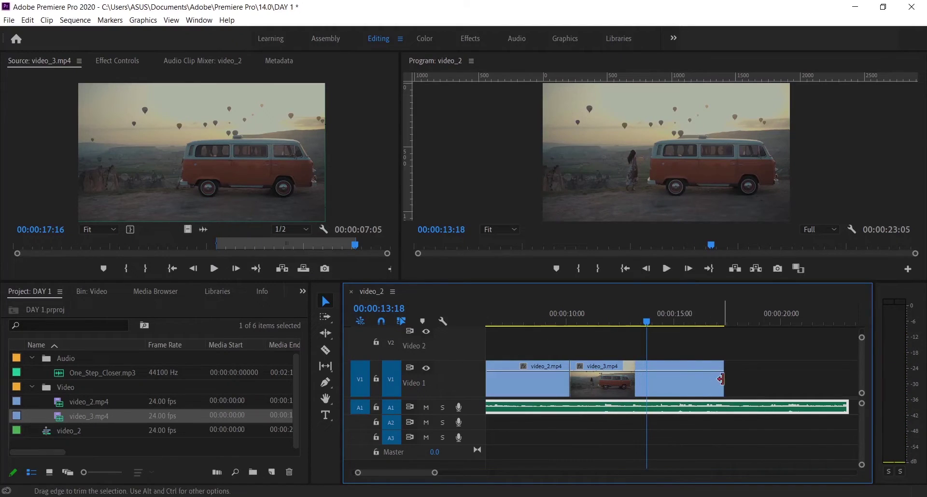
left_click_drag(724, 379, 758, 378)
key("space")
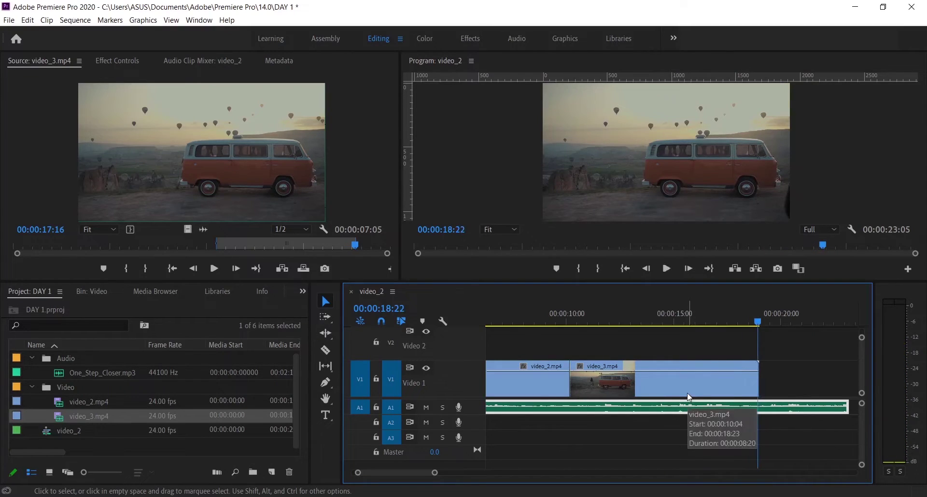
- Undo the lengthening and the video_3.mp4 placement, then rewind toward the start
key("ctrl+z")
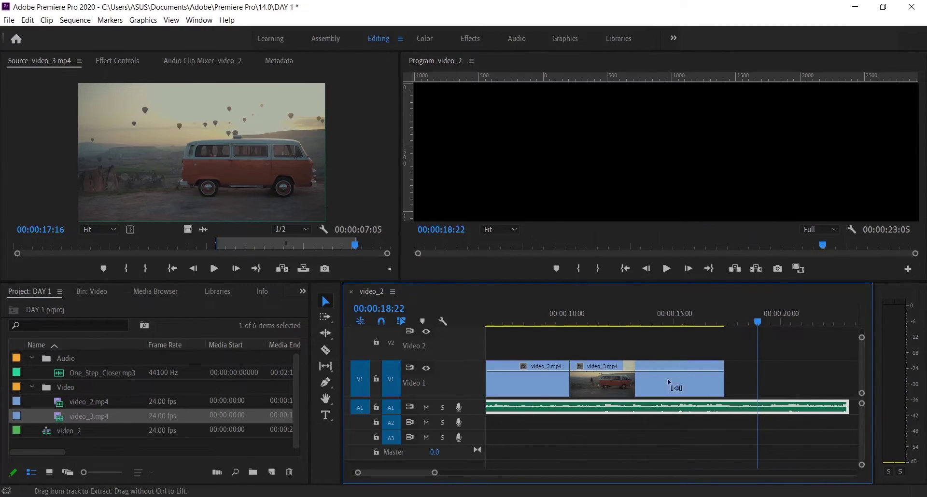
key("ctrl+z")
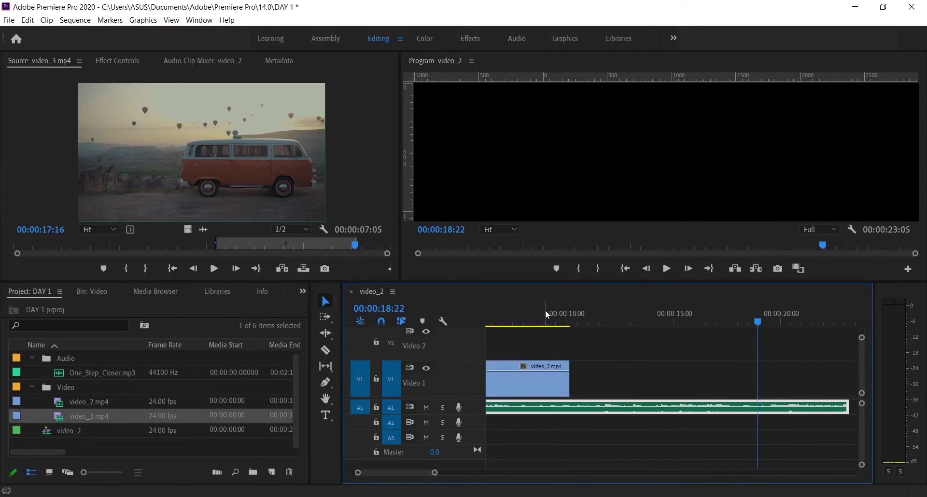
left_click(544, 317)
key("j")
key("j")
key("j")
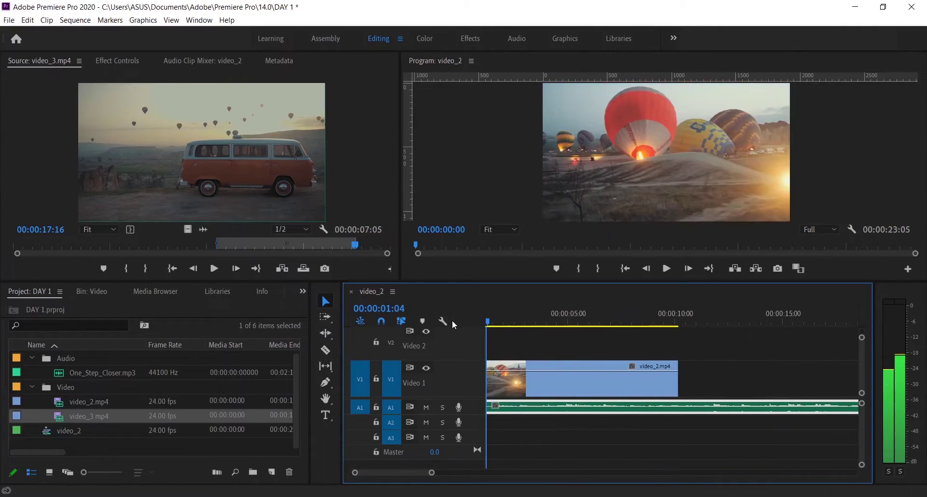
left_click(573, 323)
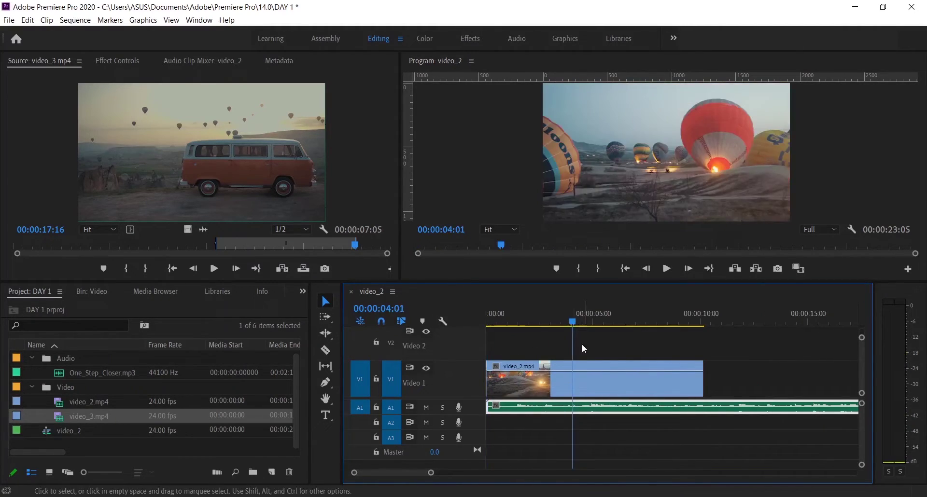
left_click(282, 269)
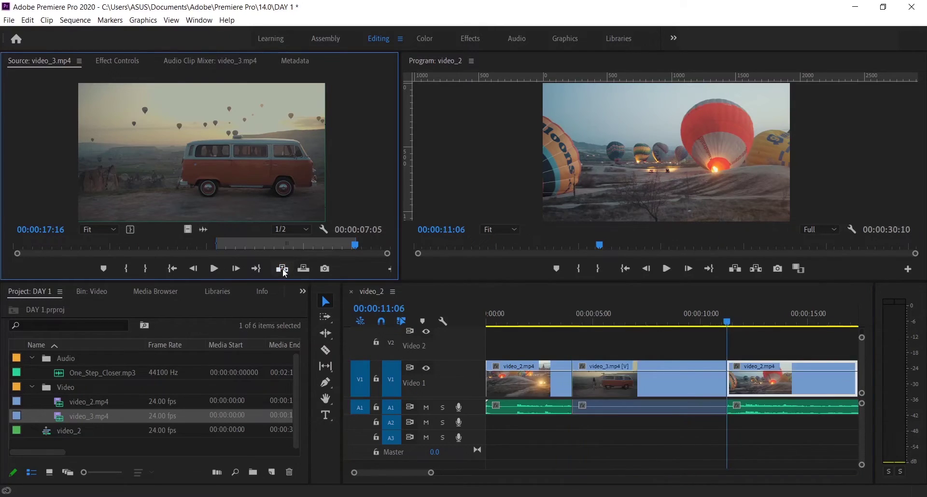
left_click(550, 297)
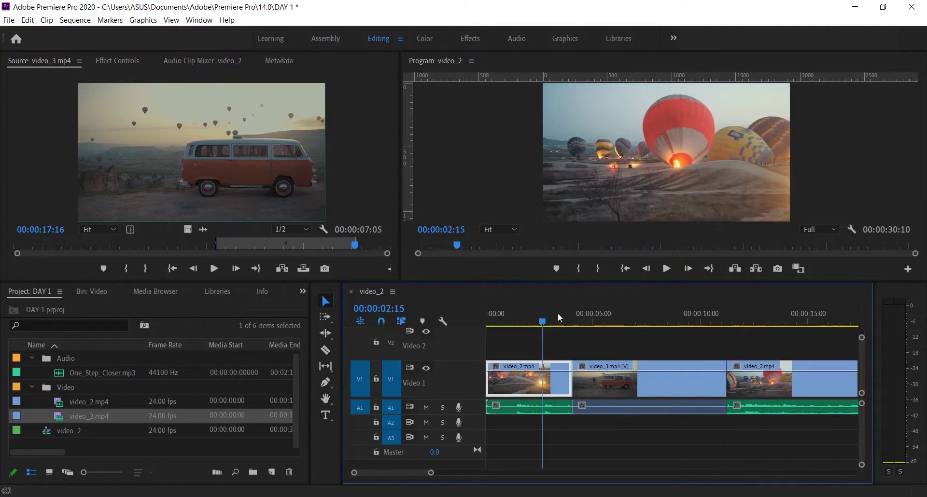
key("space")
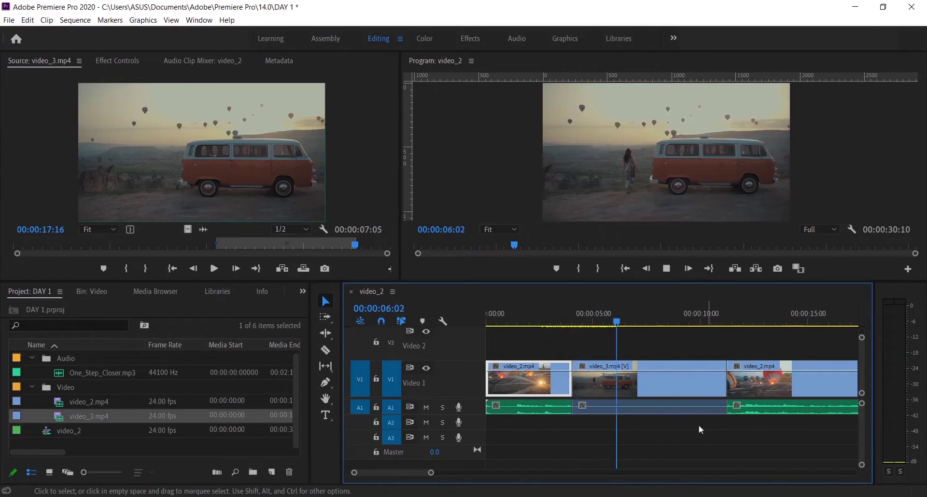
- Insert only the van clip's video at 04:01, then play through it from about 02:15
key("ctrl+z")
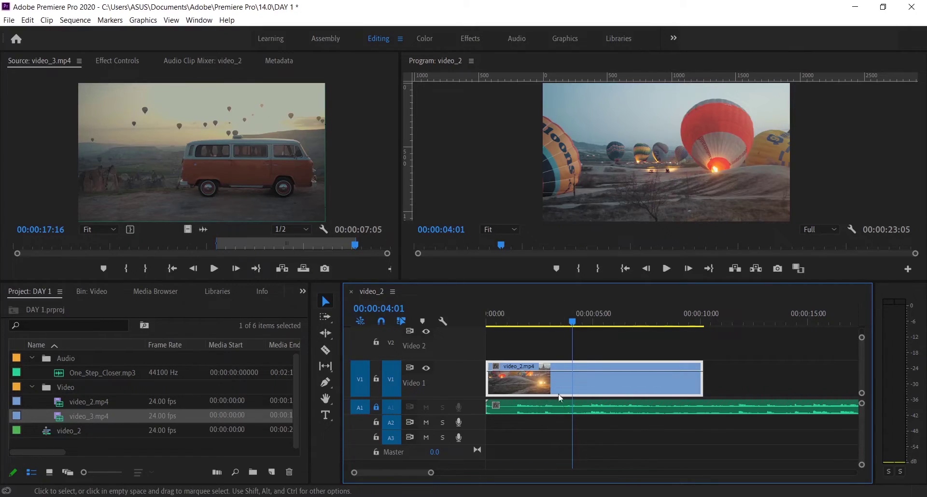
left_click(287, 273)
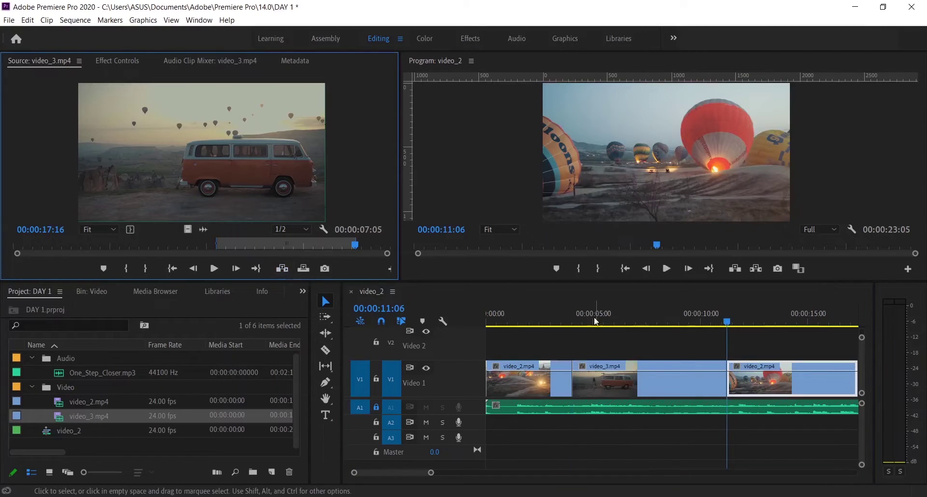
left_click(537, 307)
key("space")
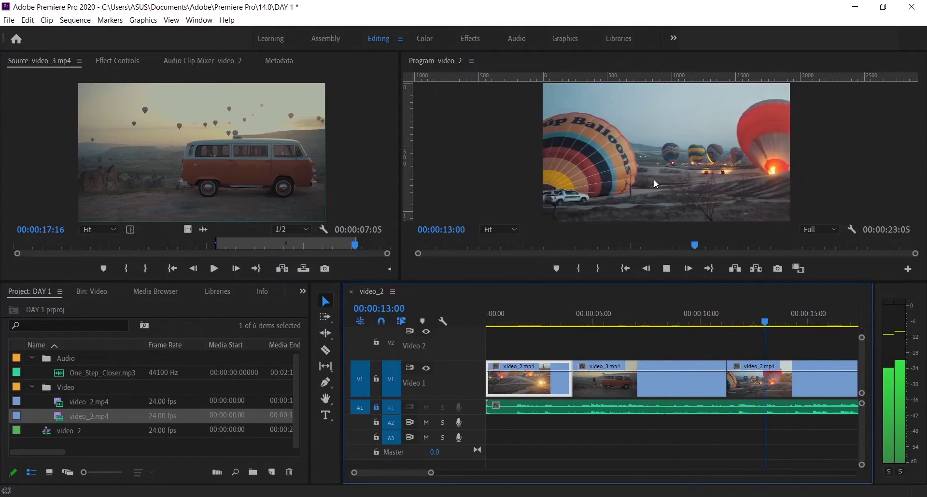
- Shrink the monitors to enlarge the timeline, then toggle V1's track output off and on twice
key("space")
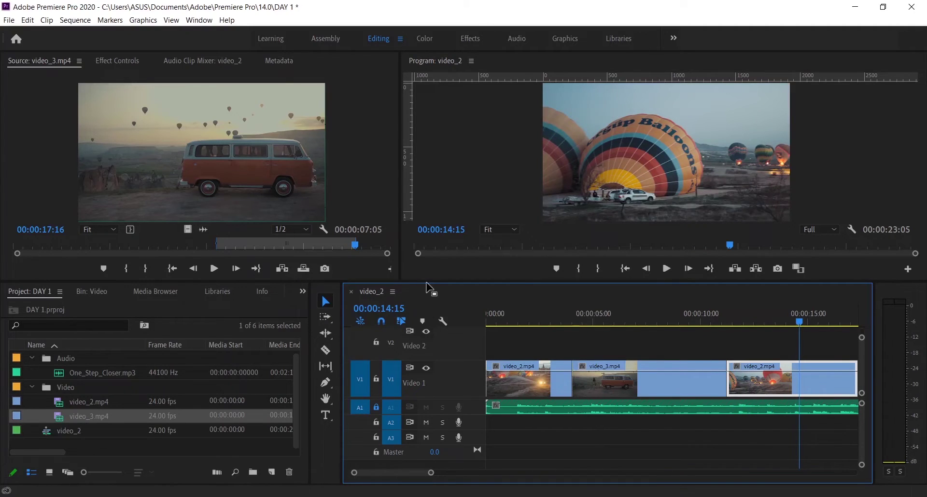
left_click_drag(427, 283, 422, 237)
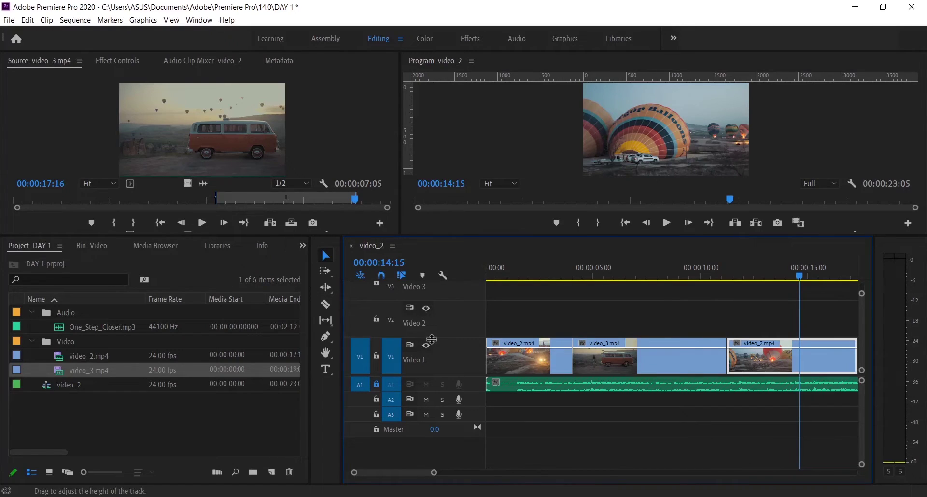
left_click(426, 346)
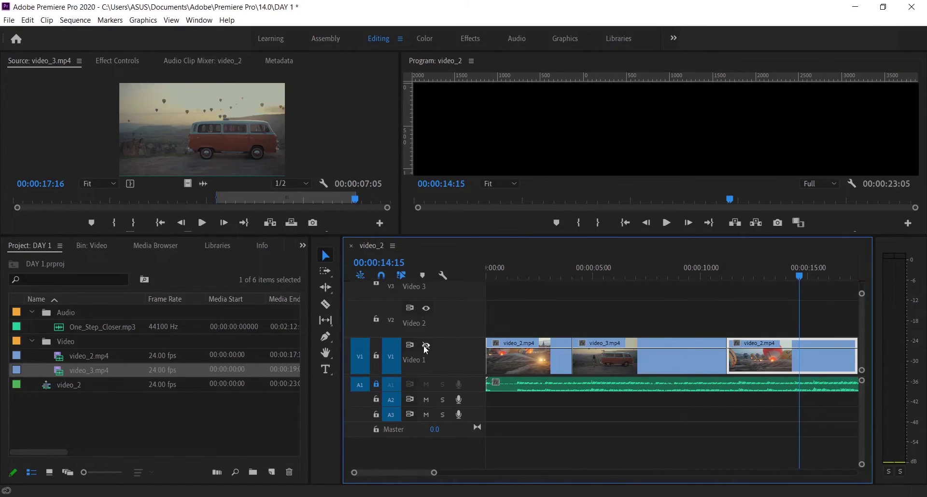
left_click(426, 345)
left_click(425, 347)
left_click(425, 346)
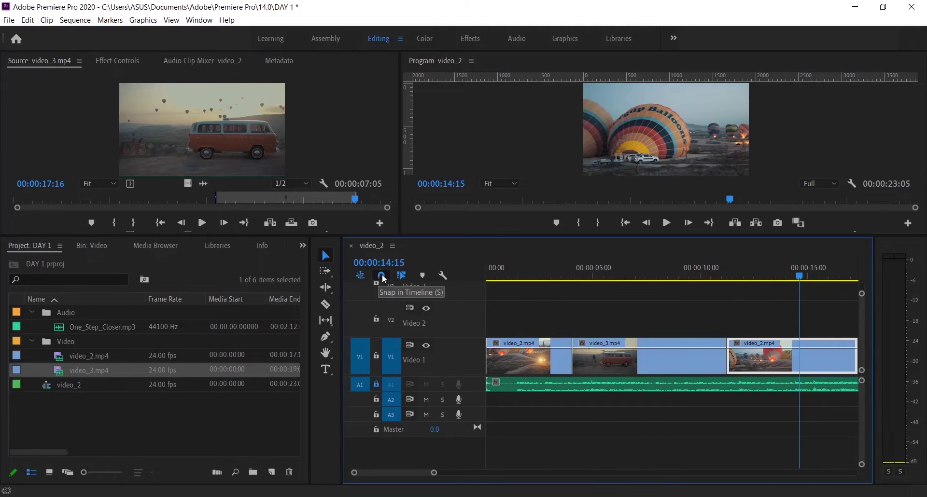
- Turn off snapping, delete the last video_2.mp4 clip, and add the van clip's video to V1's end
left_click(382, 276)
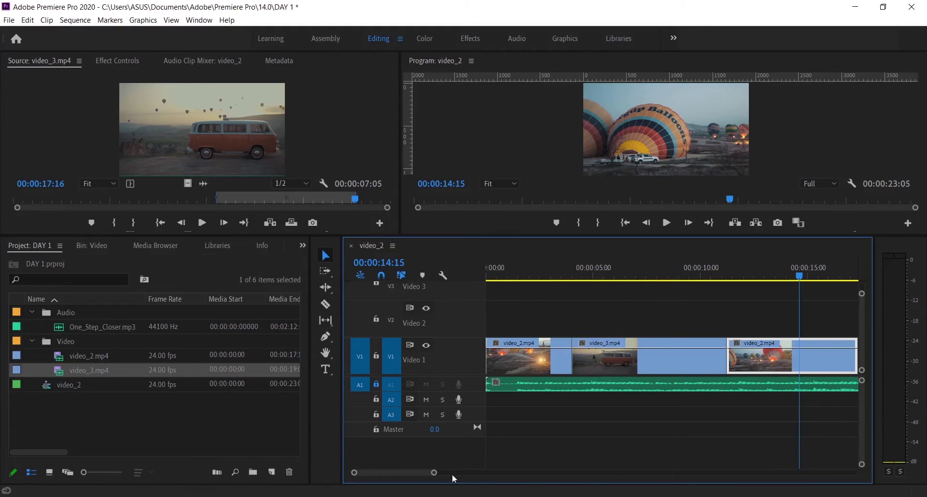
left_click_drag(434, 474, 479, 473)
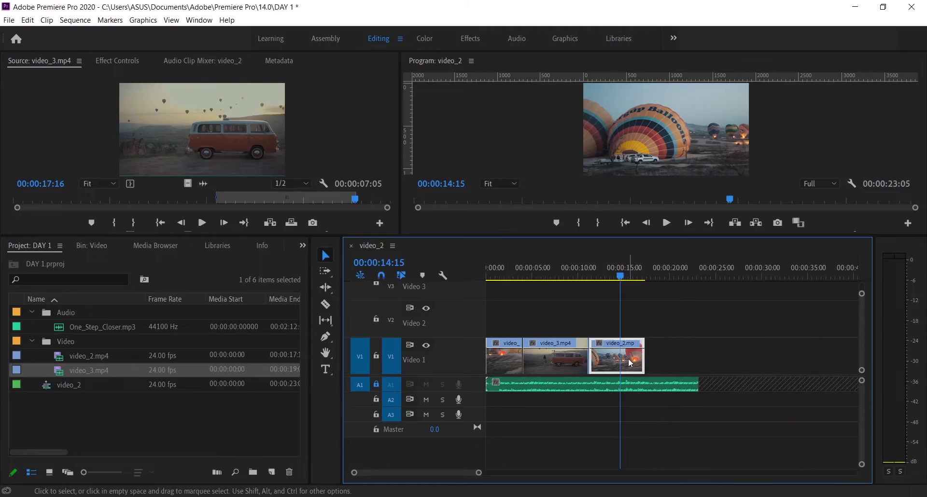
key("Delete")
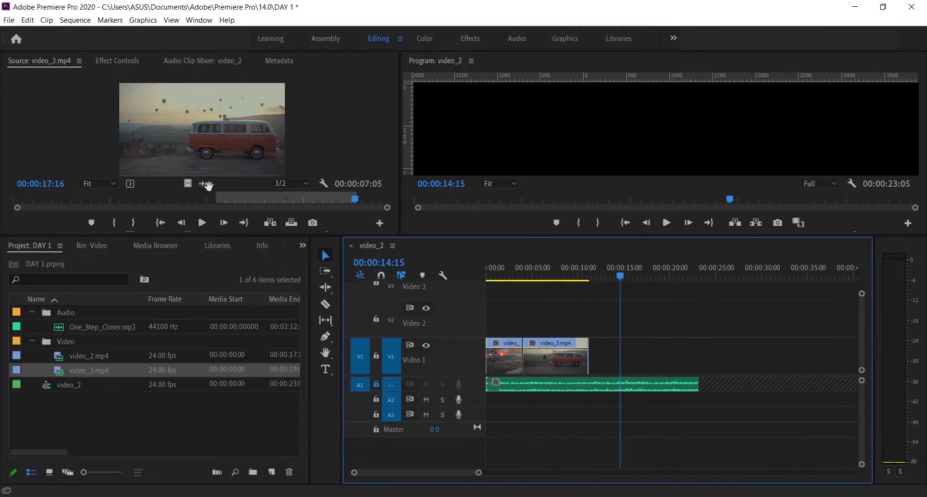
left_click_drag(189, 185, 594, 344)
- Enlarge the monitors, review playback from 10:01, and reposition the last video_3.mp4 clip
key("space")
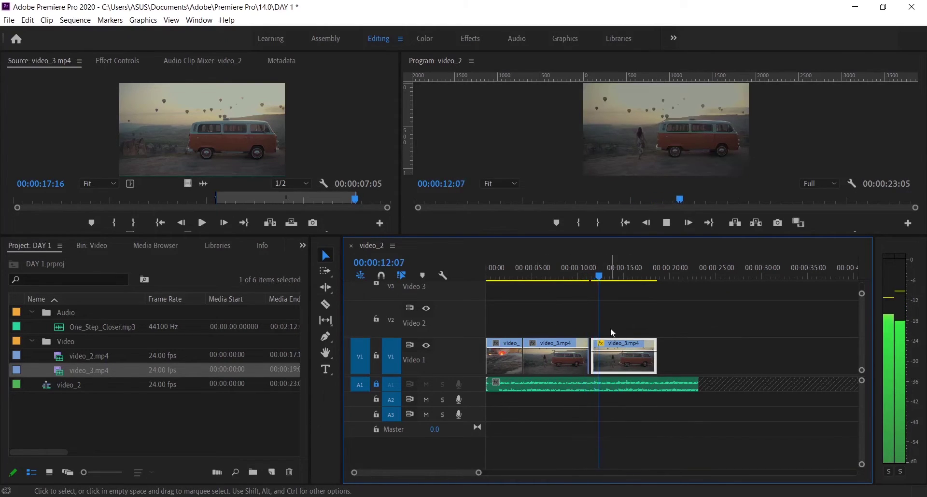
key("space")
left_click_drag(522, 237, 522, 311)
left_click(580, 347)
key("space")
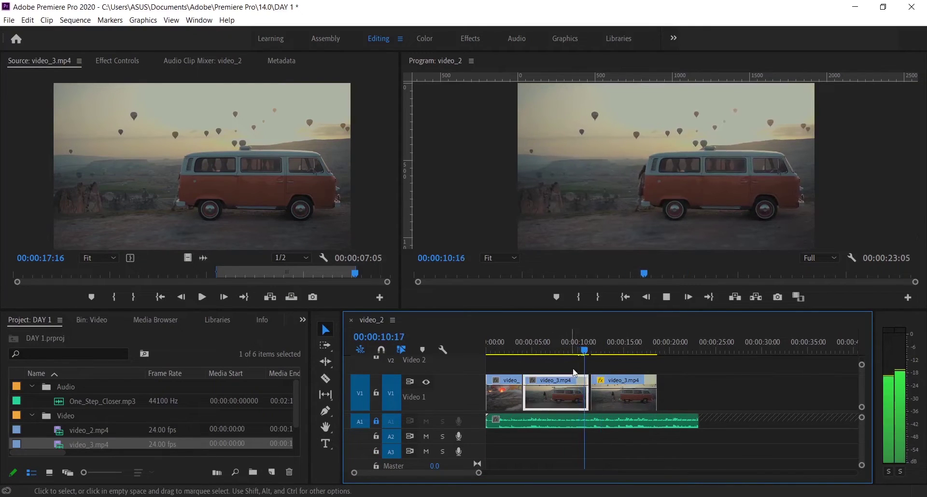
left_click(598, 382)
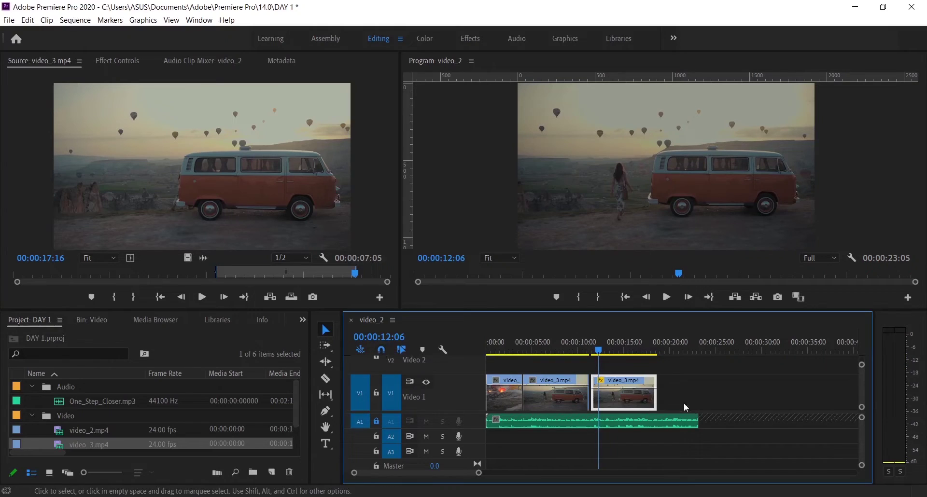
mouse_move(637, 394)
left_mouse_down()
mouse_move(704, 394)
mouse_move(622, 389)
left_mouse_up()
- Replay the middle van clip from about 8 seconds and select the last van clip
left_click(586, 350)
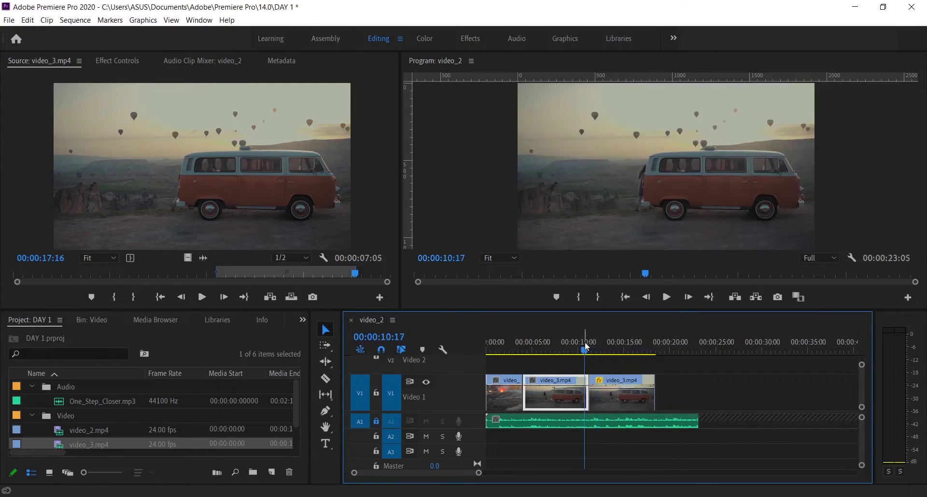
key("space")
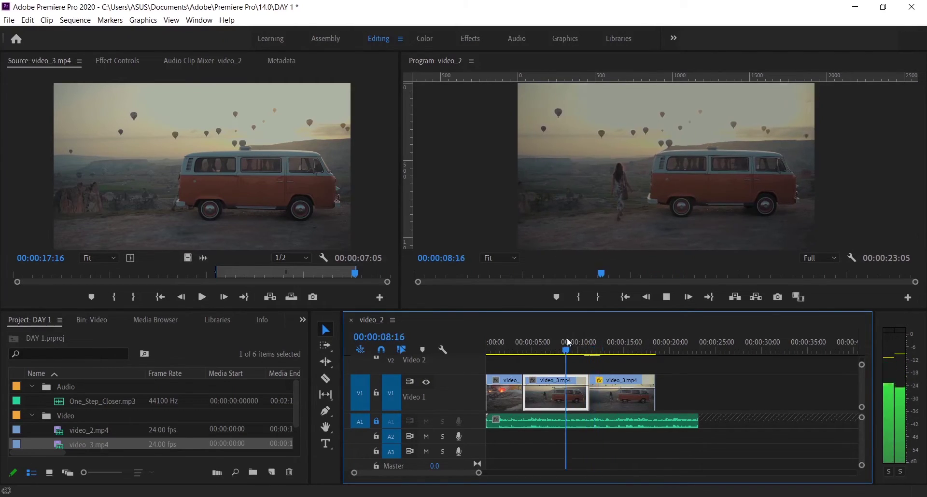
left_click(565, 347)
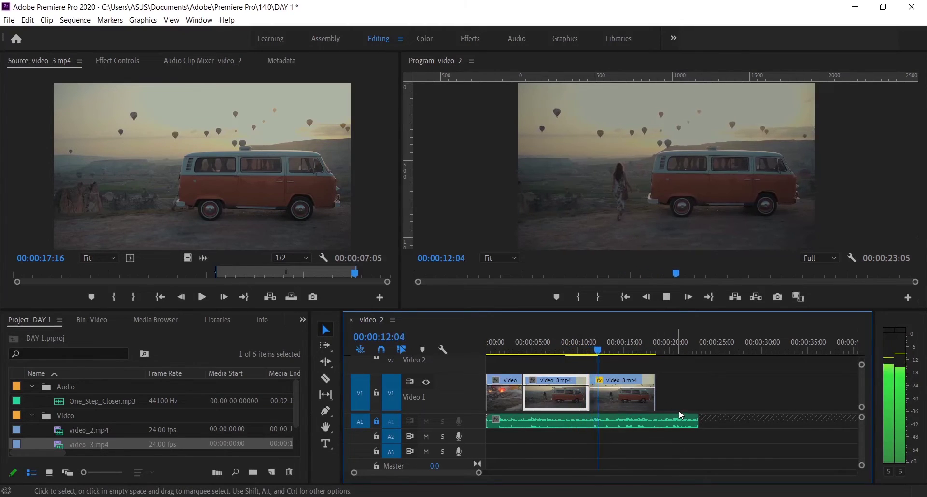
left_click(646, 395)
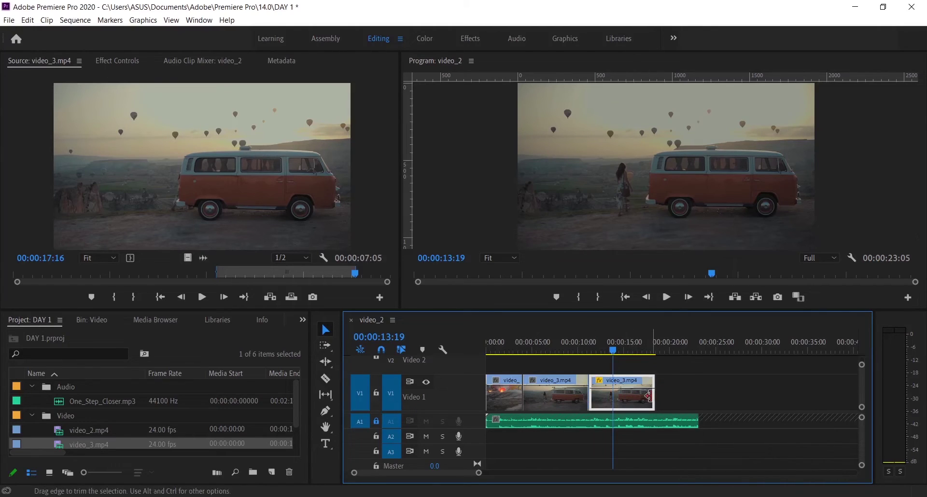
- Delete the last and middle video_3.mp4 clips and return the playhead near the sequence start
key("Delete")
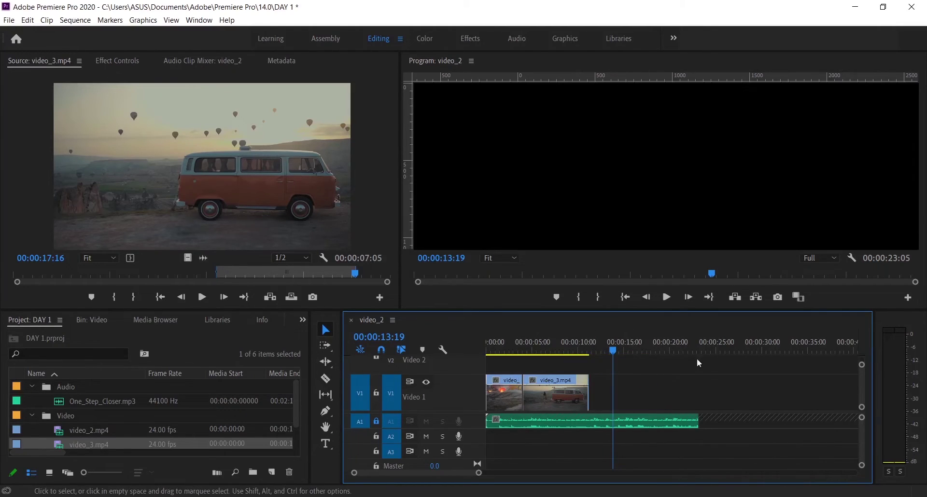
left_click(563, 393)
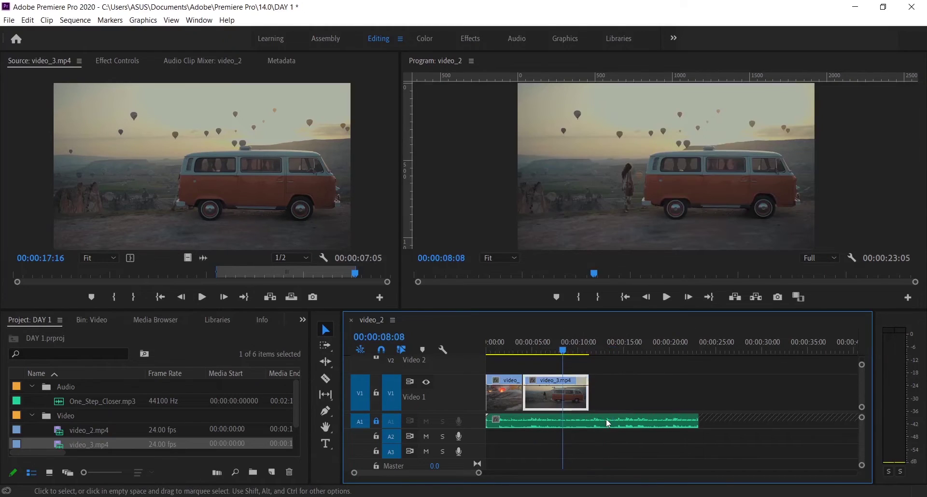
key("Delete")
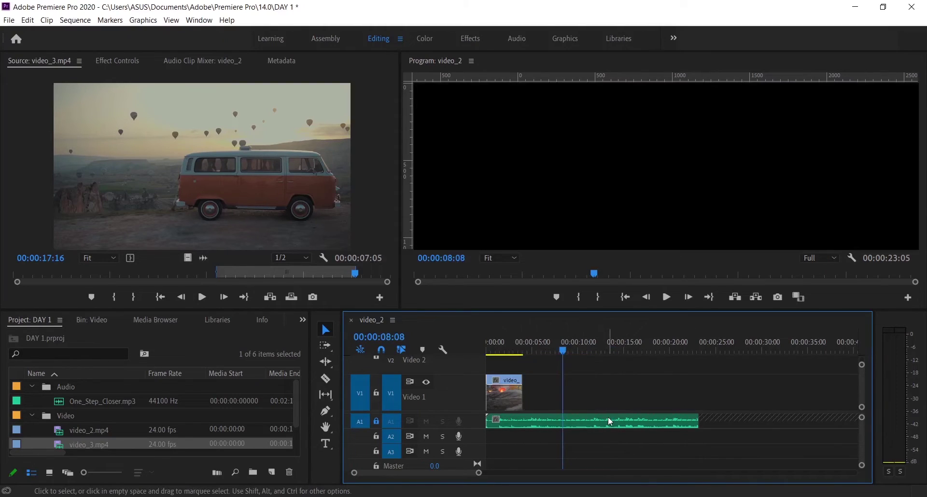
left_click(494, 351)
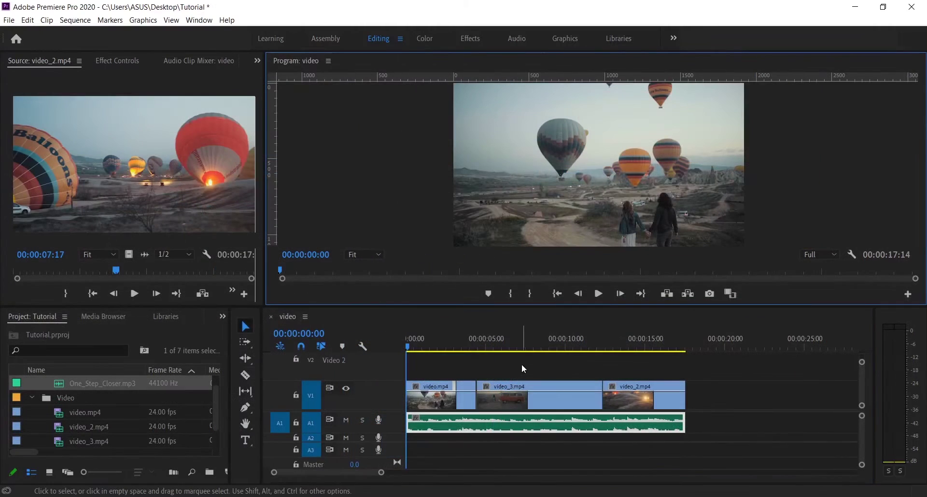
left_click(522, 366)
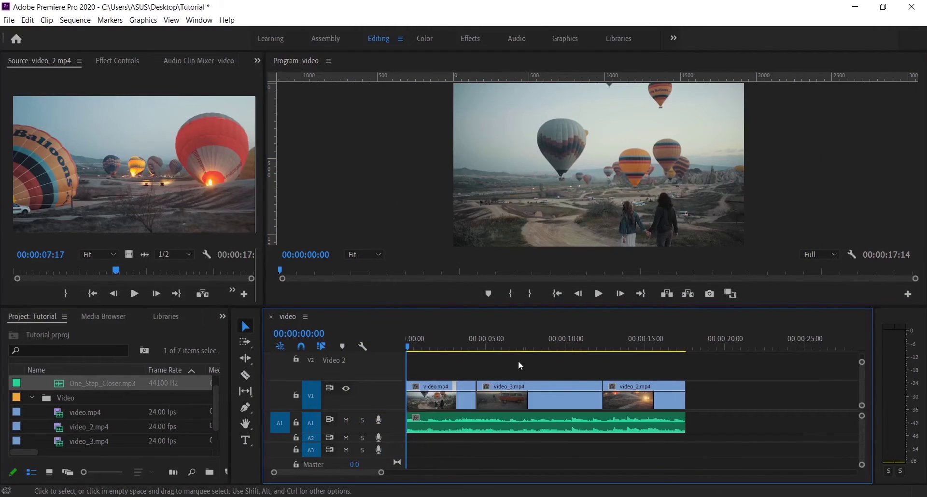
left_click(380, 256)
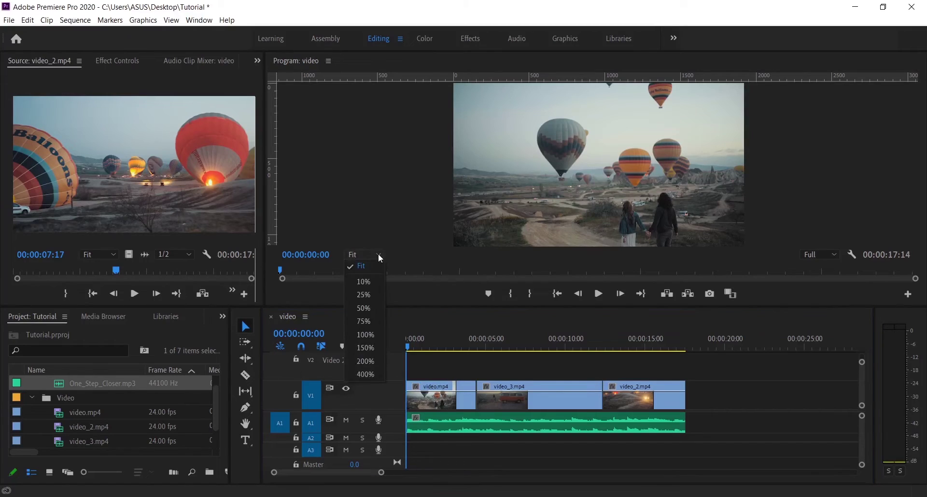
left_click(370, 334)
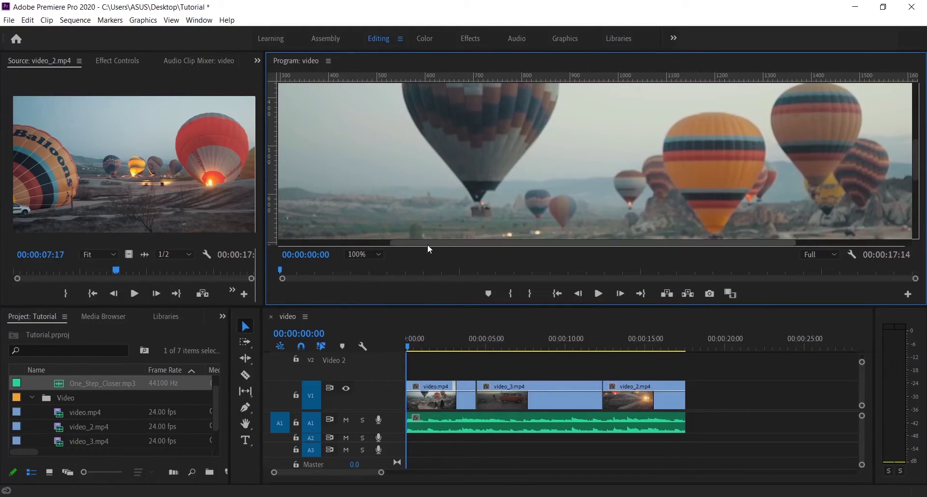
scroll(428, 247, "right", 5)
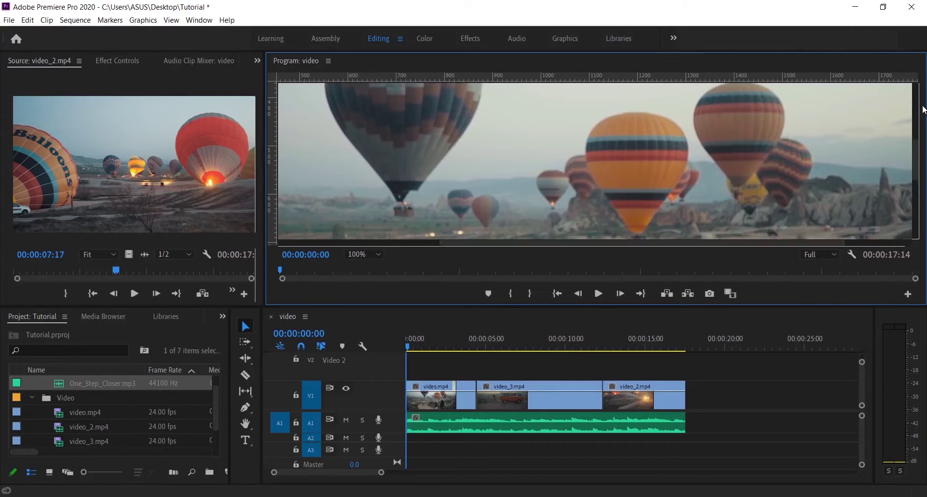
left_click_drag(915, 155, 913, 183)
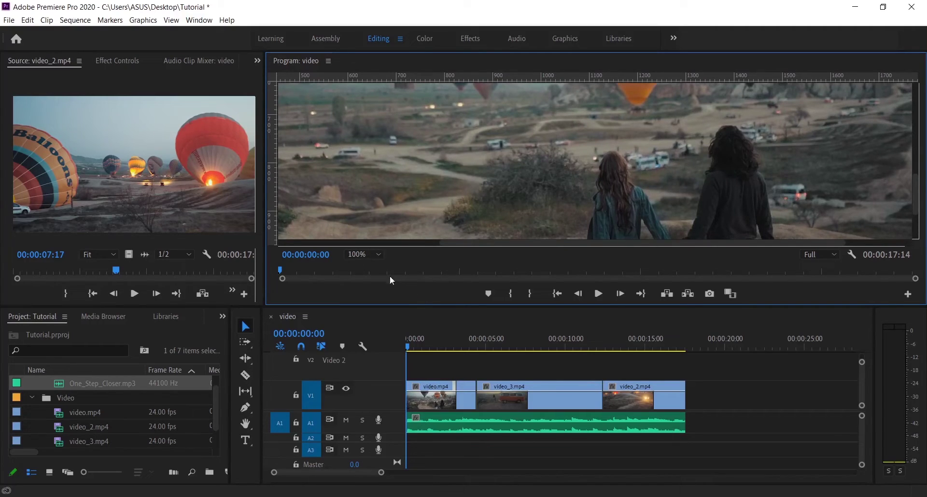
left_click(376, 255)
left_click(362, 265)
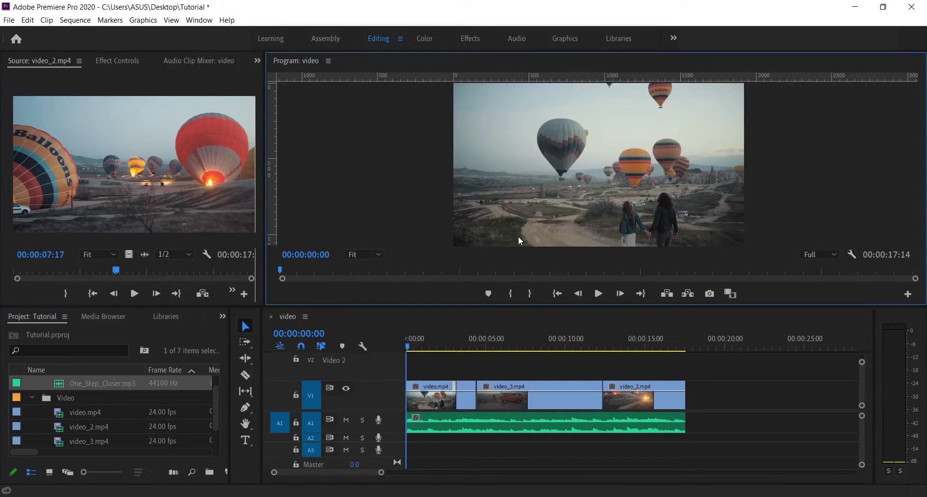
- Zoom the timeline view out and back in, then scroll over the tracks to zoom out further
left_click(731, 411)
key("ctrl+z")
key("ctrl+z")
key("ctrl+z")
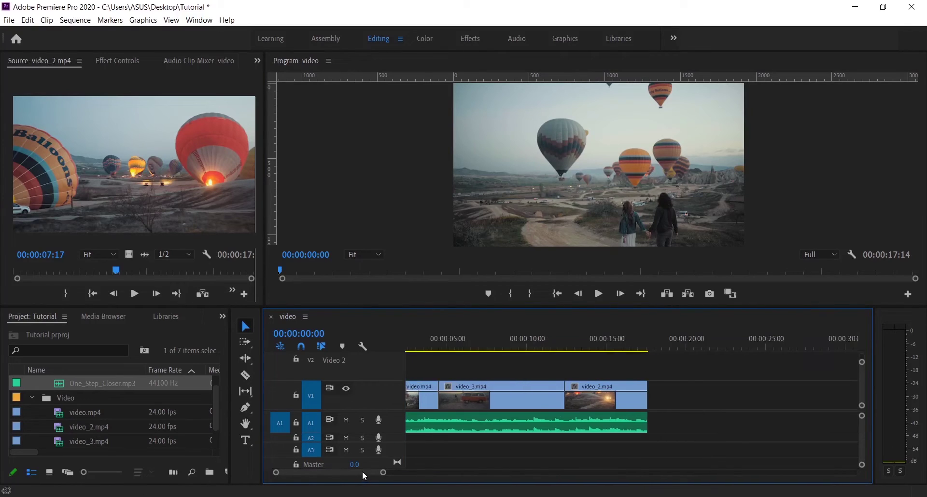
key("ctrl+shift+z")
key("ctrl+shift+z")
key("ctrl+shift+z")
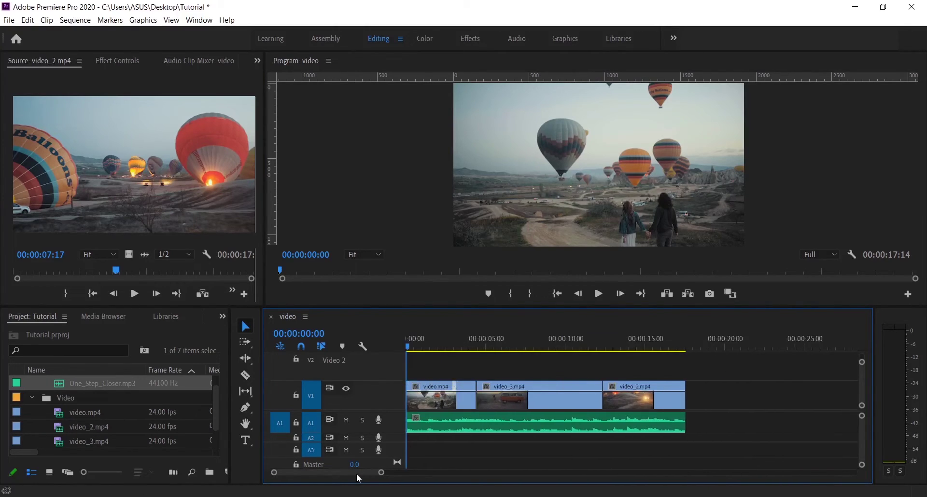
left_click_drag(324, 474, 429, 476)
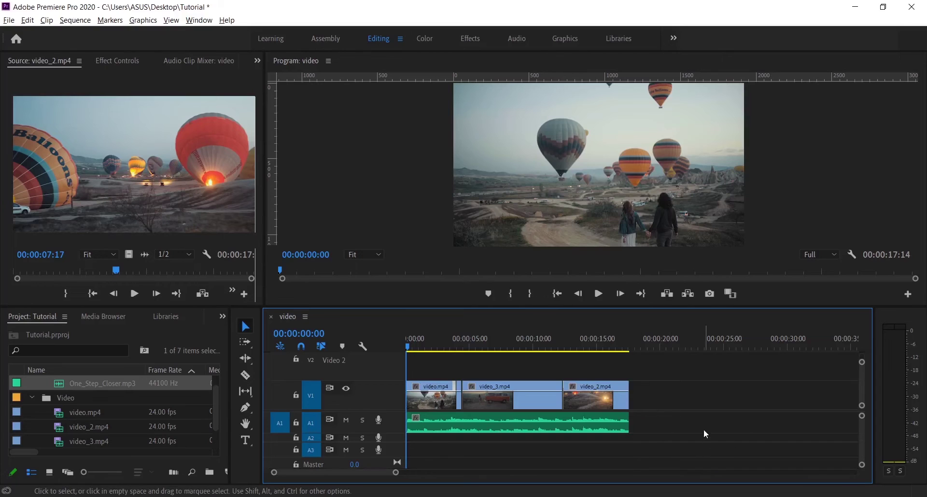
scroll(703, 429, "up", 3)
scroll(527, 422, "down", 3)
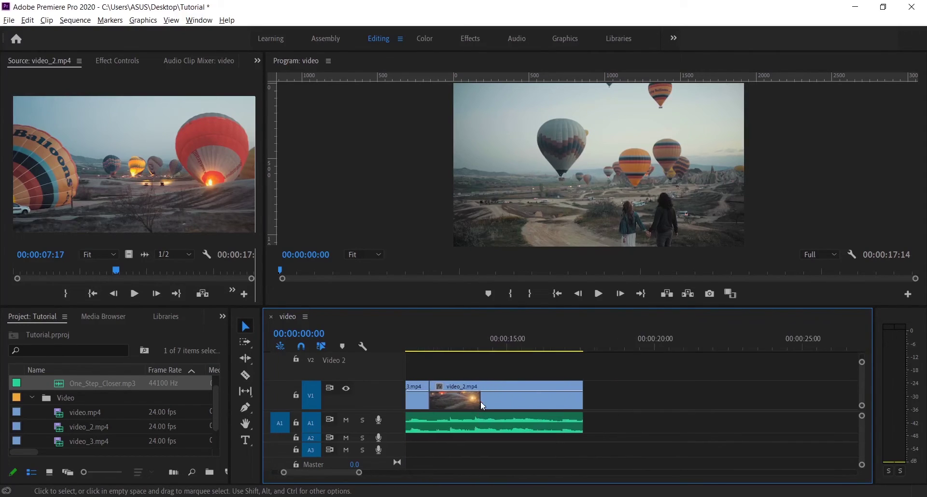
scroll(482, 405, "down", 6)
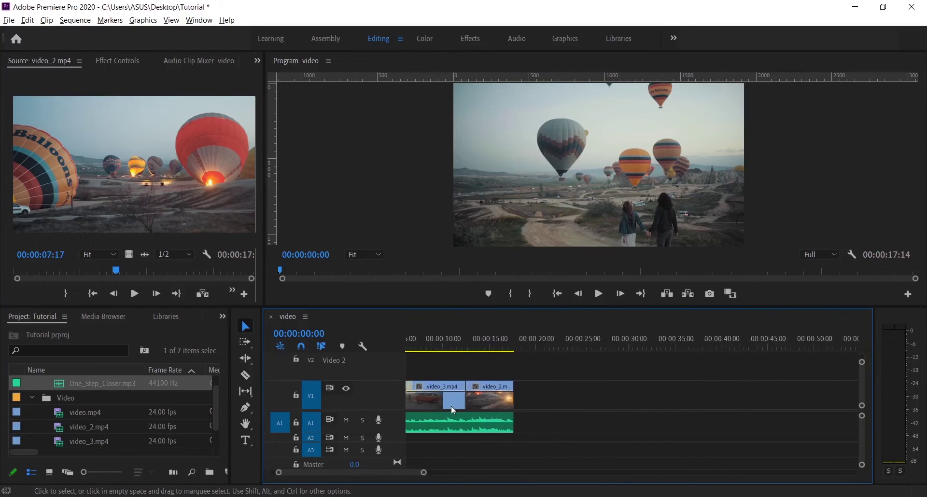
scroll(453, 410, "down", 3)
scroll(453, 410, "up", 4)
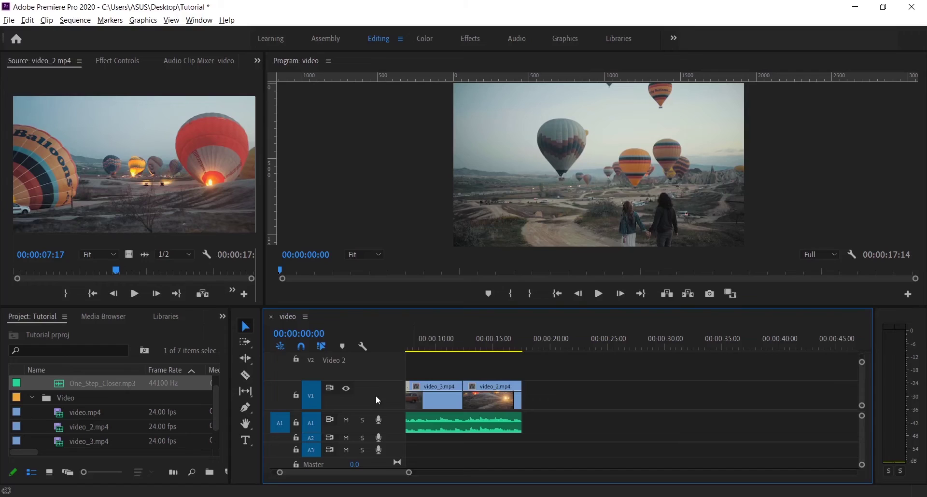
- Expand and collapse the Video 1 and Audio 1 track heights, then adjust the vertical scrollbar
double_click(376, 397)
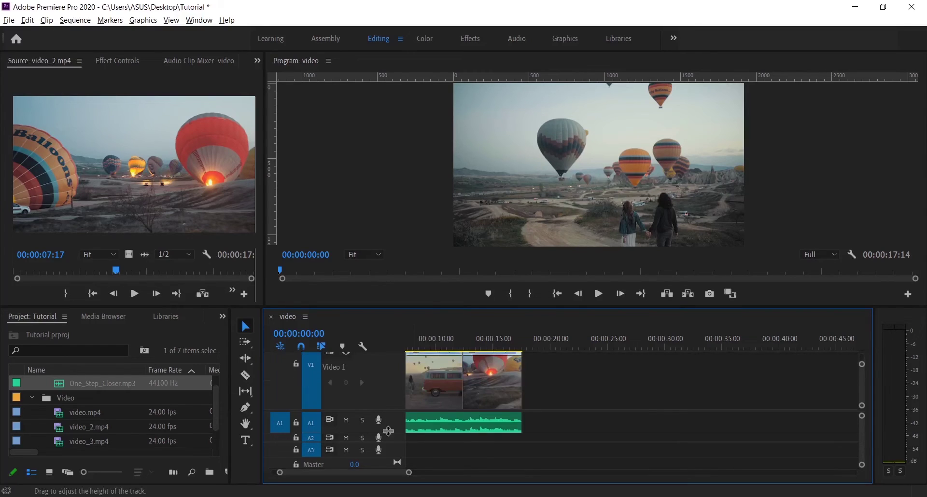
double_click(394, 420)
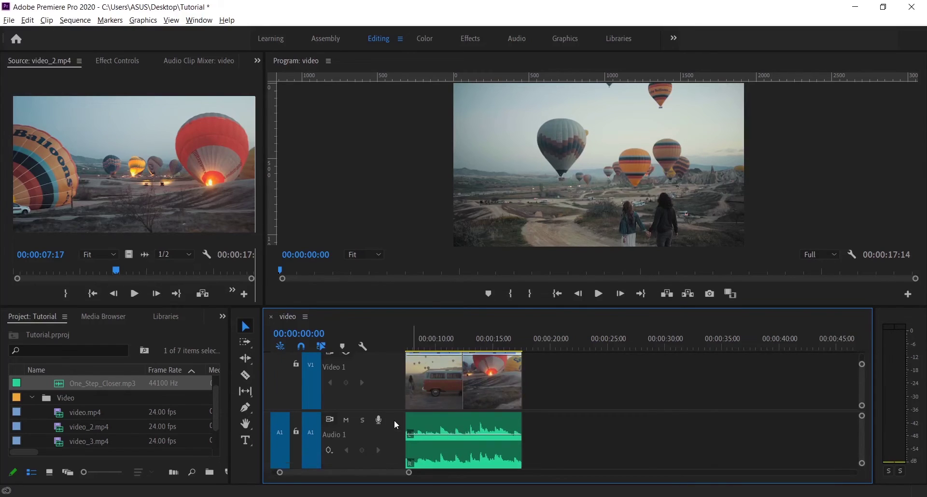
double_click(378, 374)
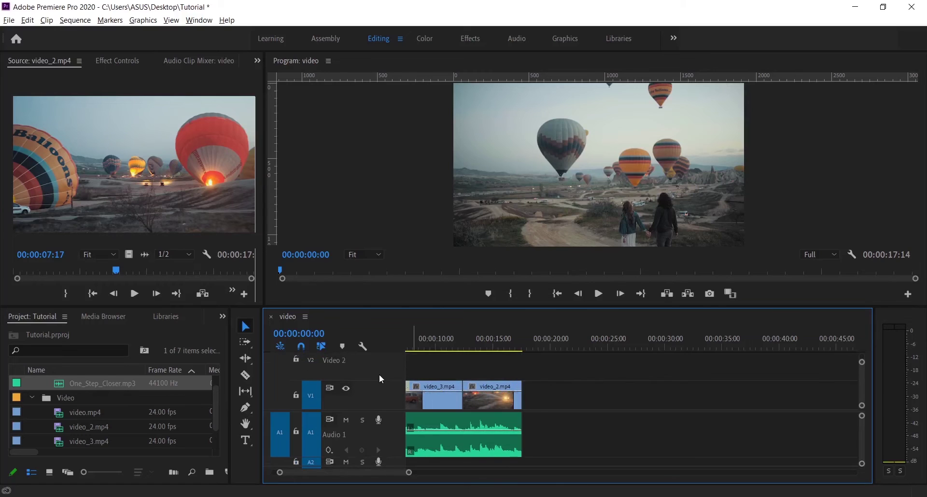
double_click(381, 387)
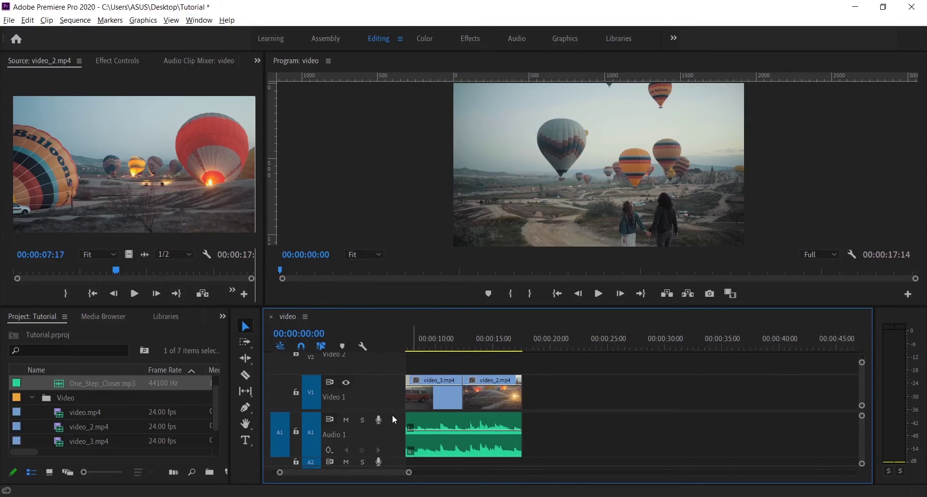
mouse_move(863, 411)
left_mouse_down()
mouse_move(865, 421)
mouse_move(869, 411)
left_mouse_up()
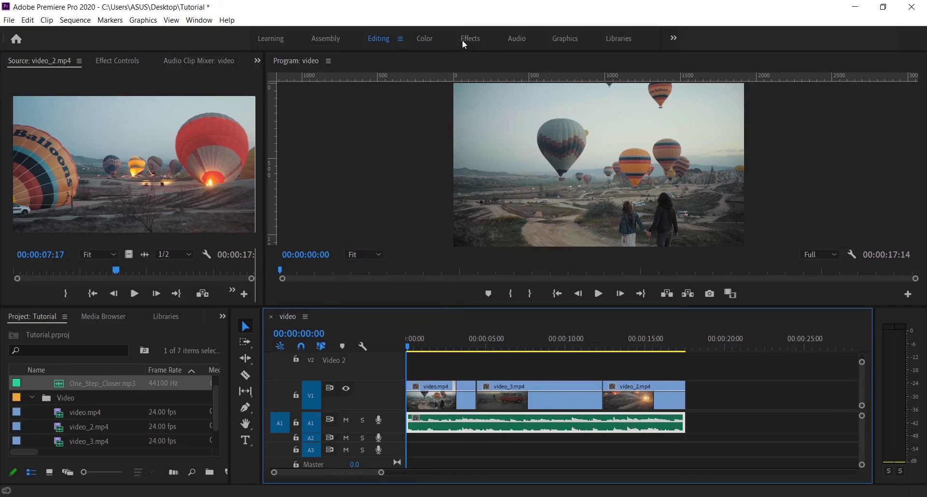
left_click(209, 23)
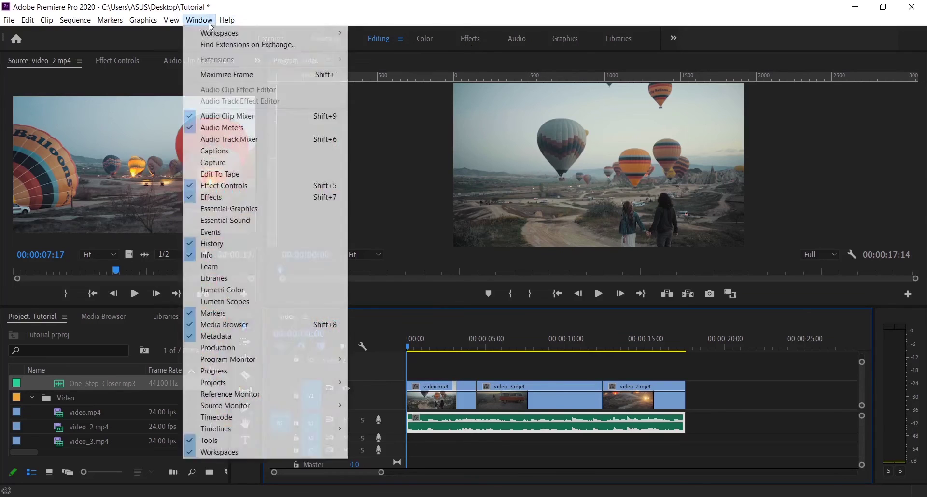
mouse_move(243, 35)
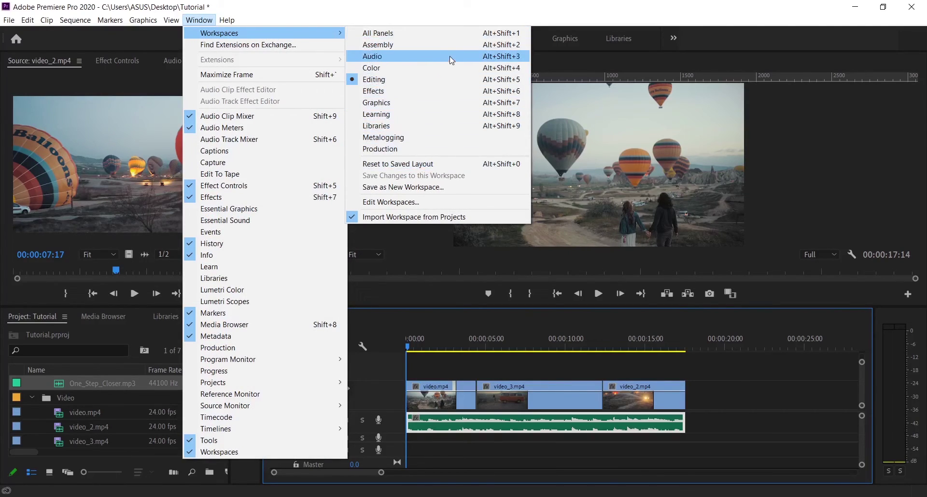
left_click(580, 67)
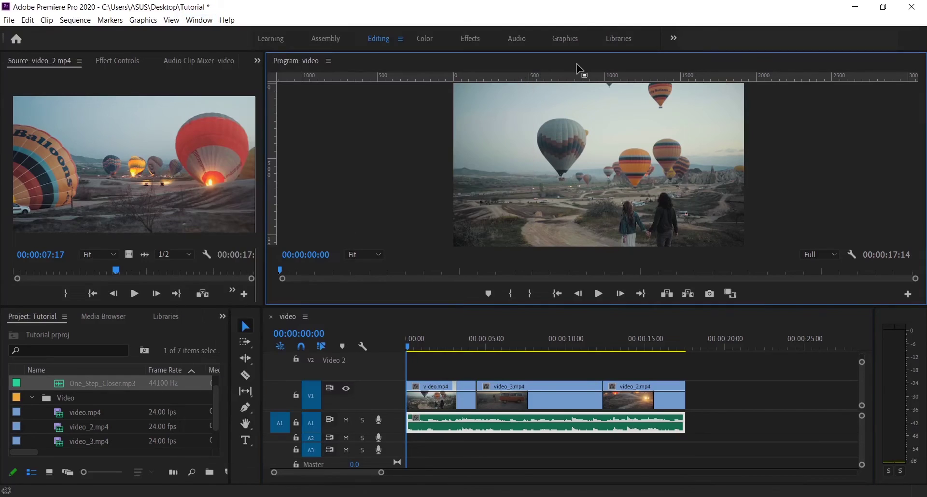